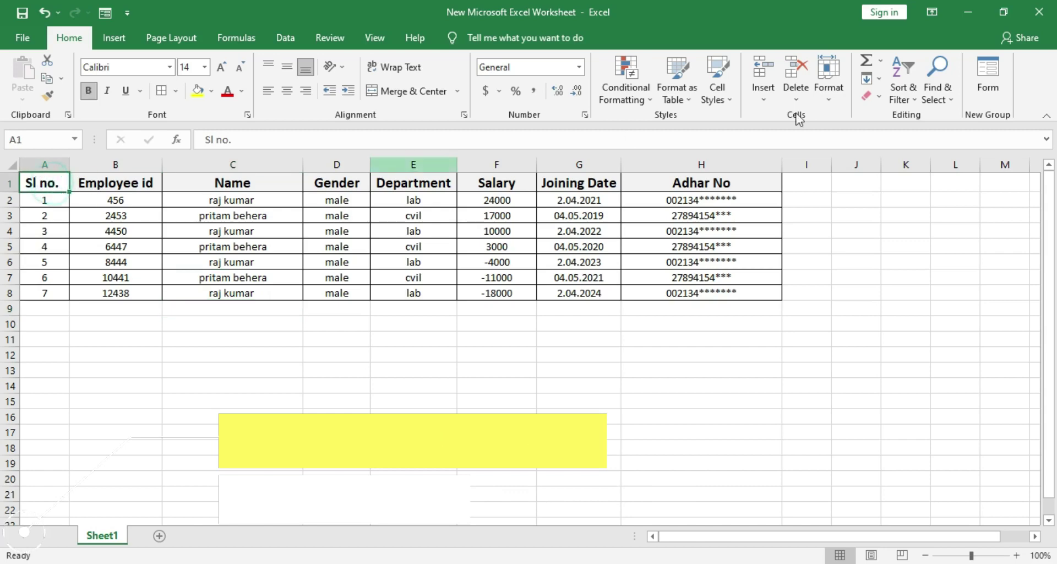
Open and close the data form, then inspect the last record's cells and the headers.
{"action": "left_click", "coordinate": [990, 75]}
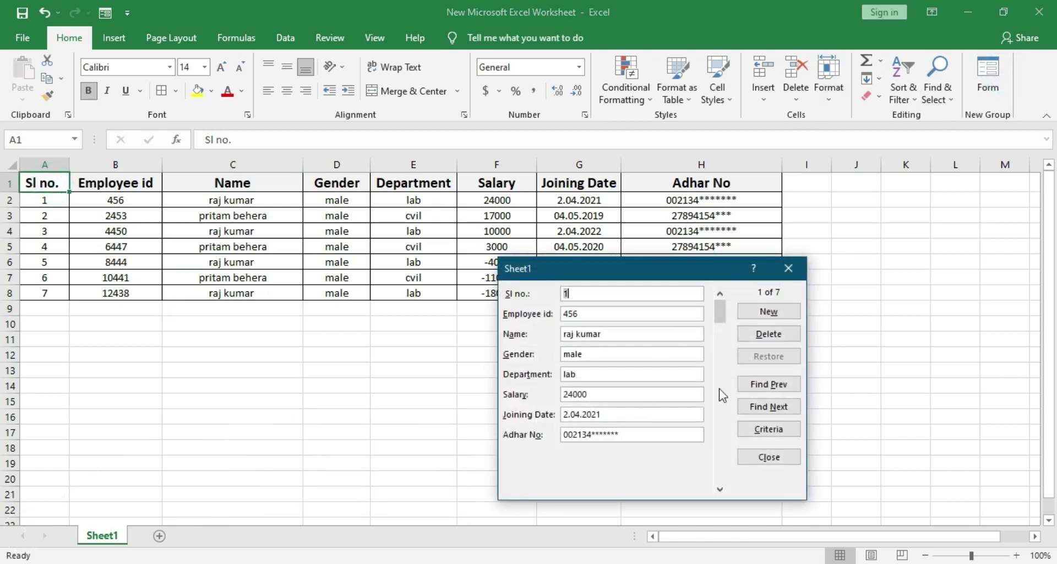
{"action": "left_click", "coordinate": [787, 267]}
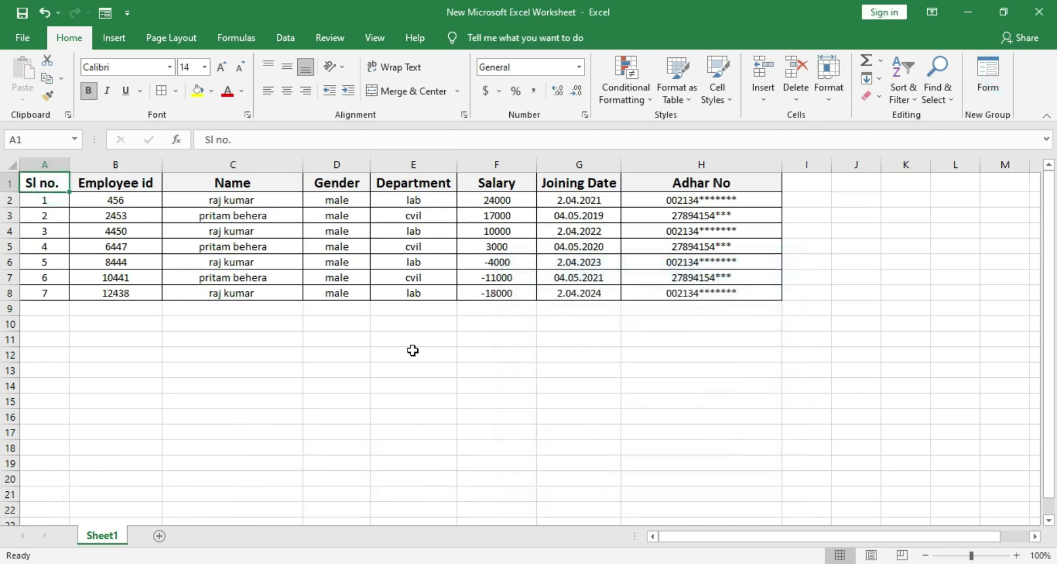
{"action": "left_click", "coordinate": [96, 319]}
{"action": "left_click", "coordinate": [350, 317]}
{"action": "left_click", "coordinate": [333, 292]}
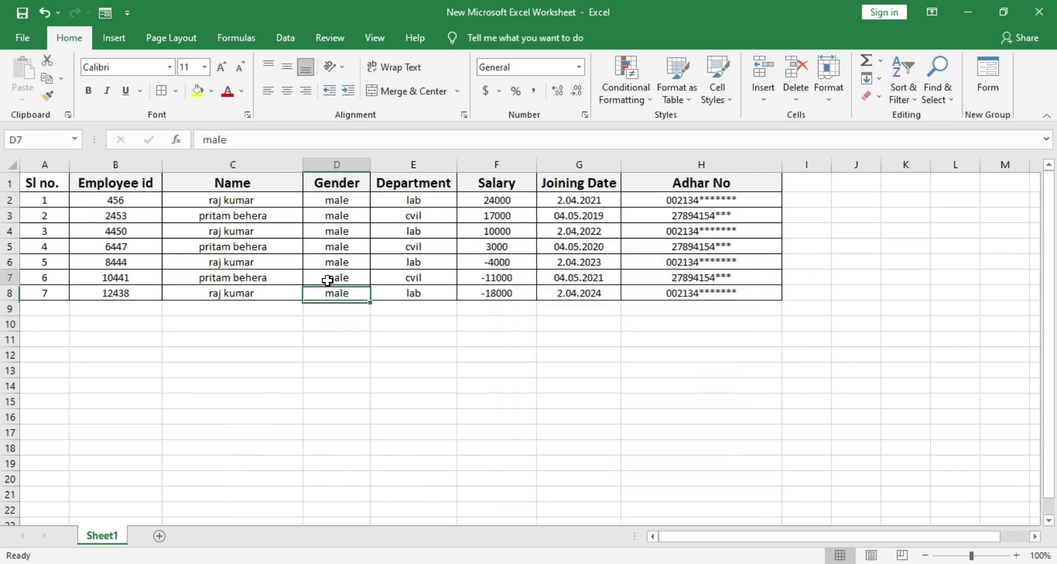
{"action": "left_click", "coordinate": [413, 292]}
{"action": "left_click", "coordinate": [495, 292]}
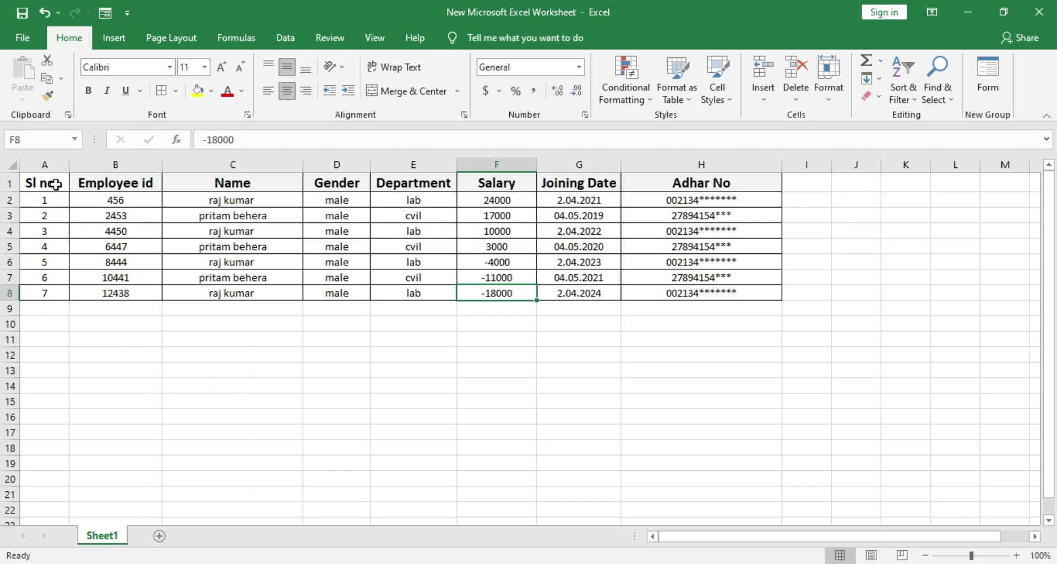
{"action": "left_click_drag", "start_coordinate": [56, 184], "coordinate": [159, 188]}
{"action": "left_click", "coordinate": [98, 213]}
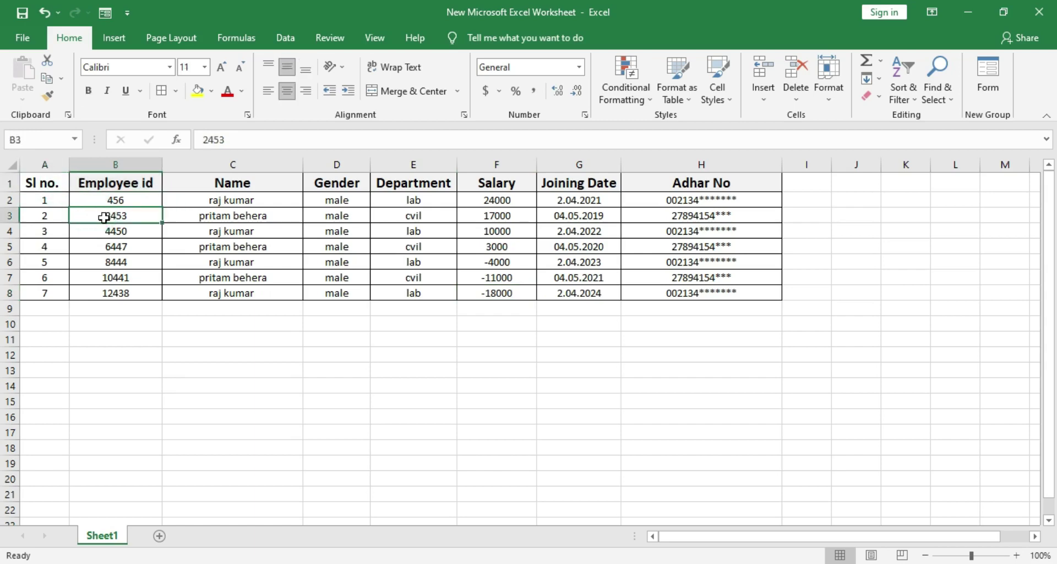
Start row 9 with serial number 8 in A9 and employee id 233.
{"action": "left_click", "coordinate": [48, 308]}
{"action": "type", "text": "8"}
{"action": "key", "text": "Tab"}
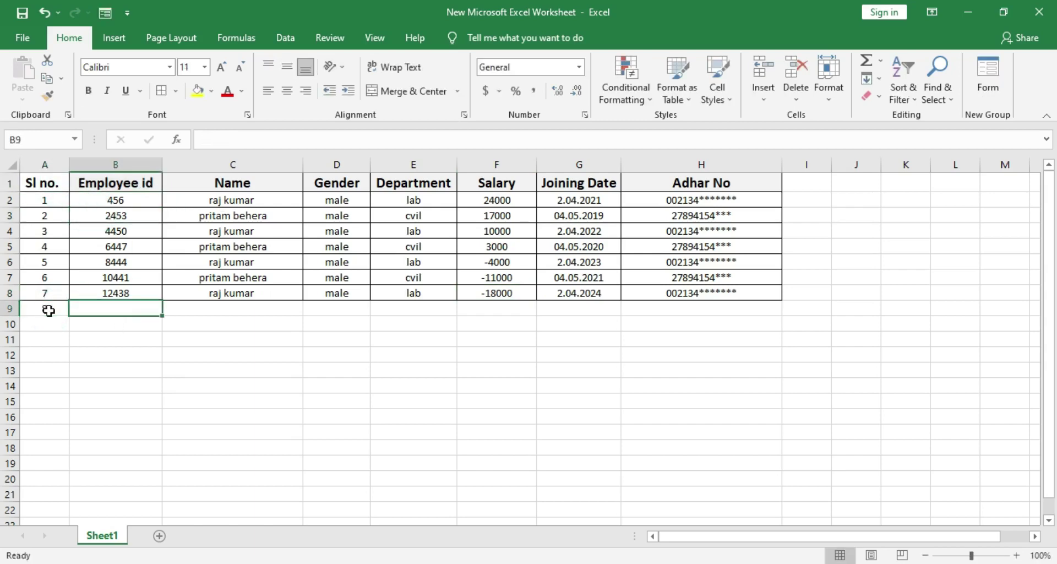
{"action": "type", "text": "233"}
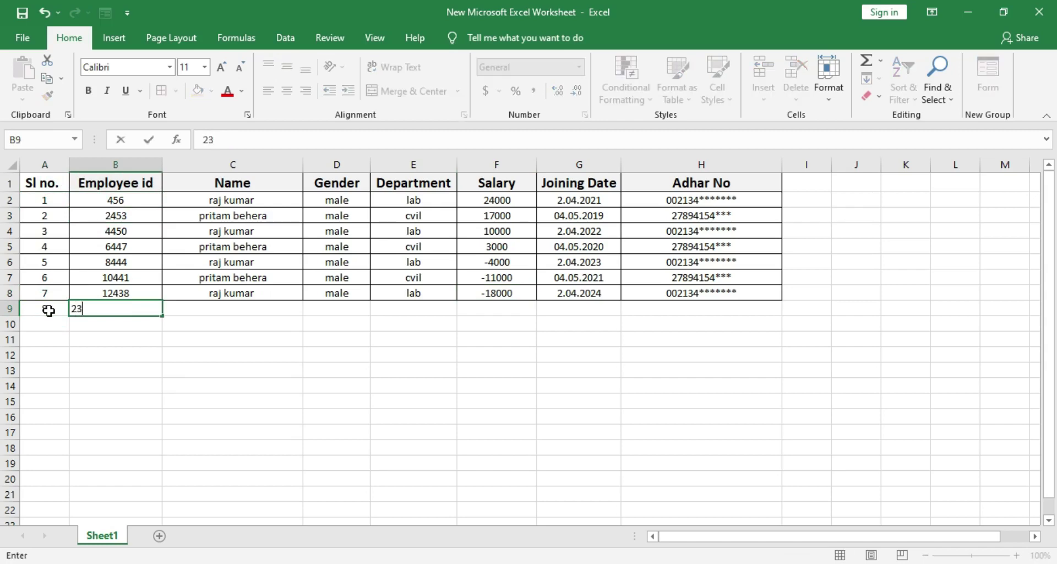
{"action": "key", "text": "Tab"}
{"action": "key", "text": "Tab"}
{"action": "key", "text": "Tab"}
{"action": "key", "text": "Tab"}
{"action": "key", "text": "Tab"}
{"action": "key", "text": "Tab"}
{"action": "key", "text": "Tab"}
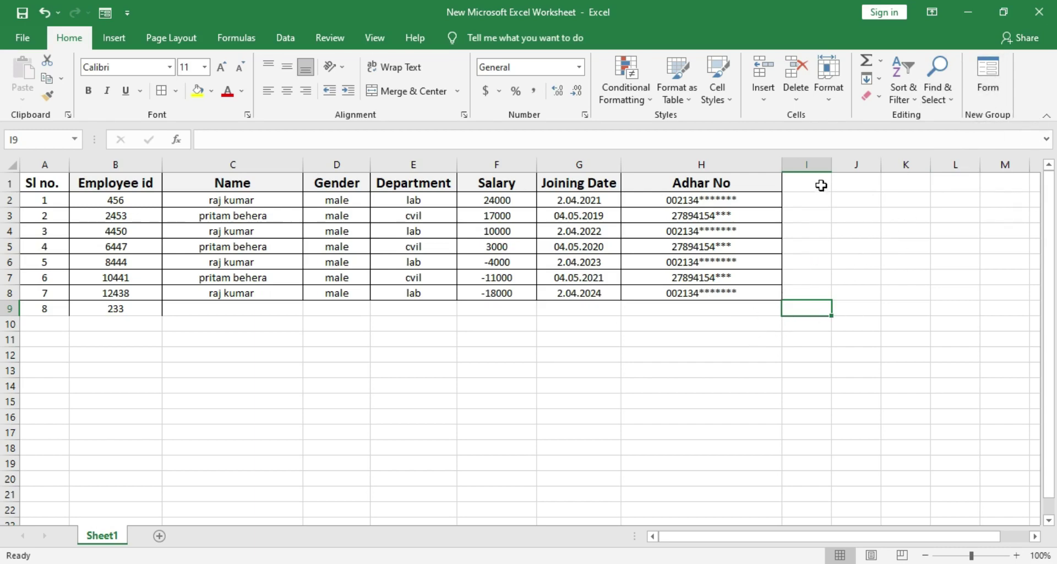
{"action": "left_click_drag", "start_coordinate": [58, 185], "coordinate": [736, 176]}
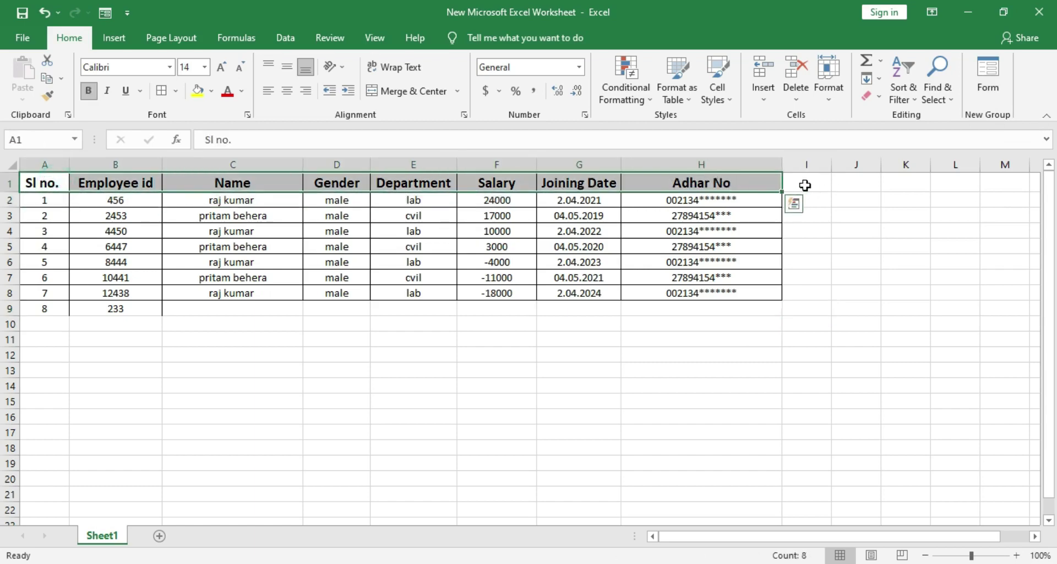
{"action": "mouse_move", "coordinate": [46, 192]}
{"action": "left_mouse_down"}
{"action": "mouse_move", "coordinate": [146, 193]}
{"action": "mouse_move", "coordinate": [37, 192]}
{"action": "left_mouse_up"}
{"action": "left_click_drag", "start_coordinate": [791, 182], "coordinate": [967, 200]}
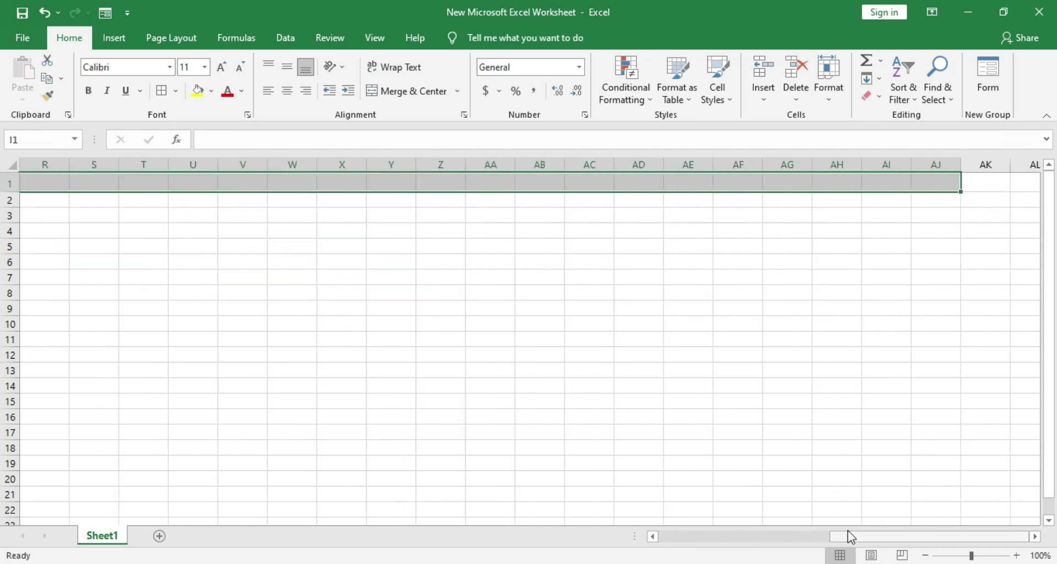
{"action": "left_click_drag", "start_coordinate": [851, 537], "coordinate": [710, 536]}
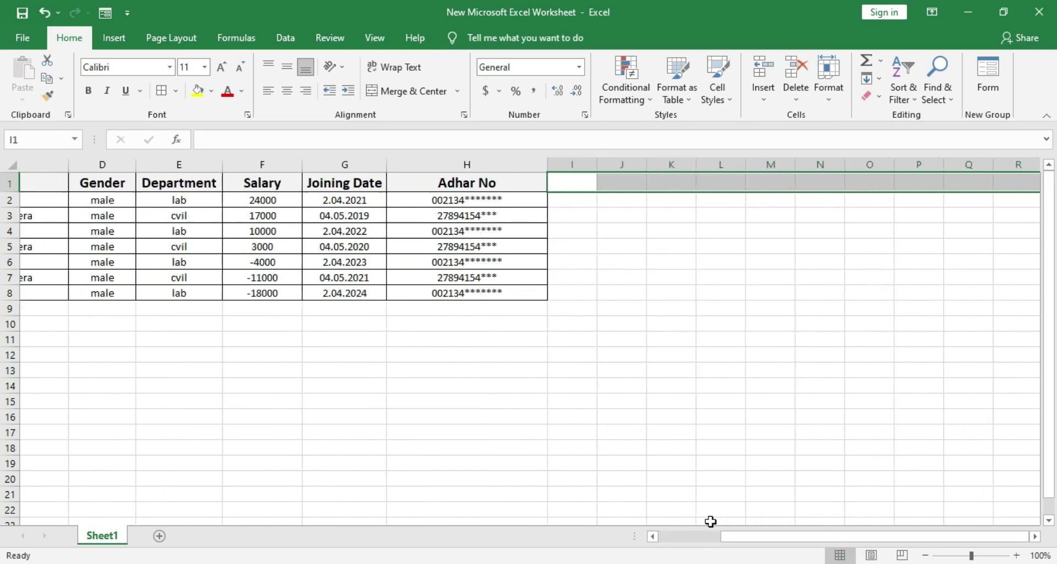
{"action": "left_click_drag", "start_coordinate": [776, 540], "coordinate": [686, 539]}
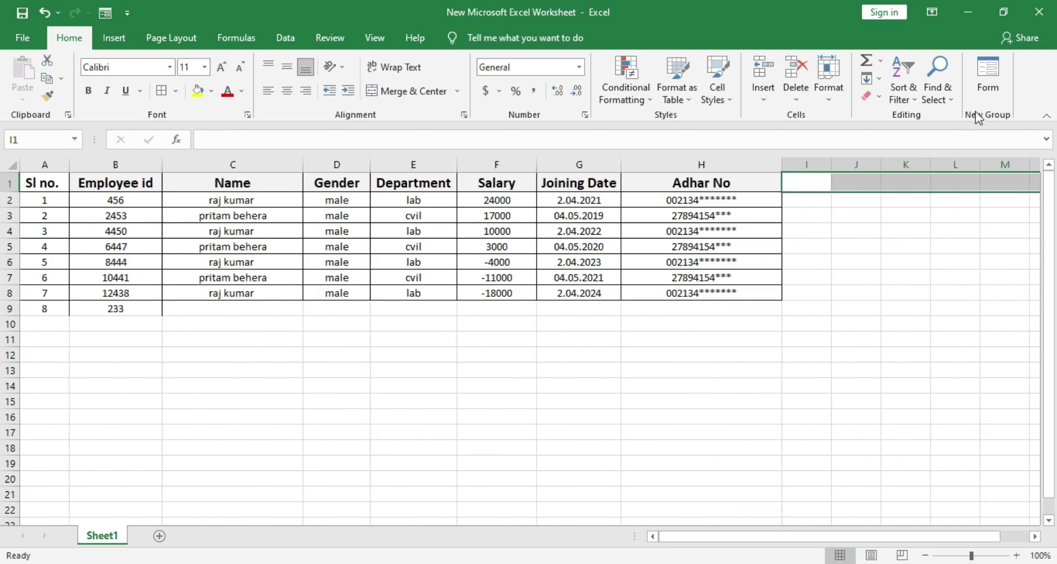
{"action": "left_click", "coordinate": [51, 309]}
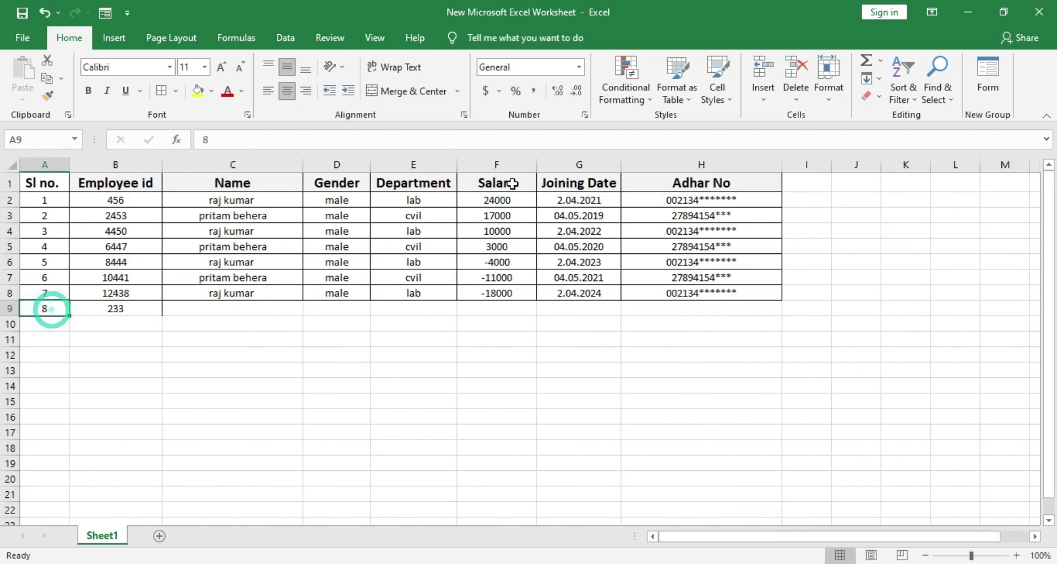
{"action": "left_click", "coordinate": [987, 75]}
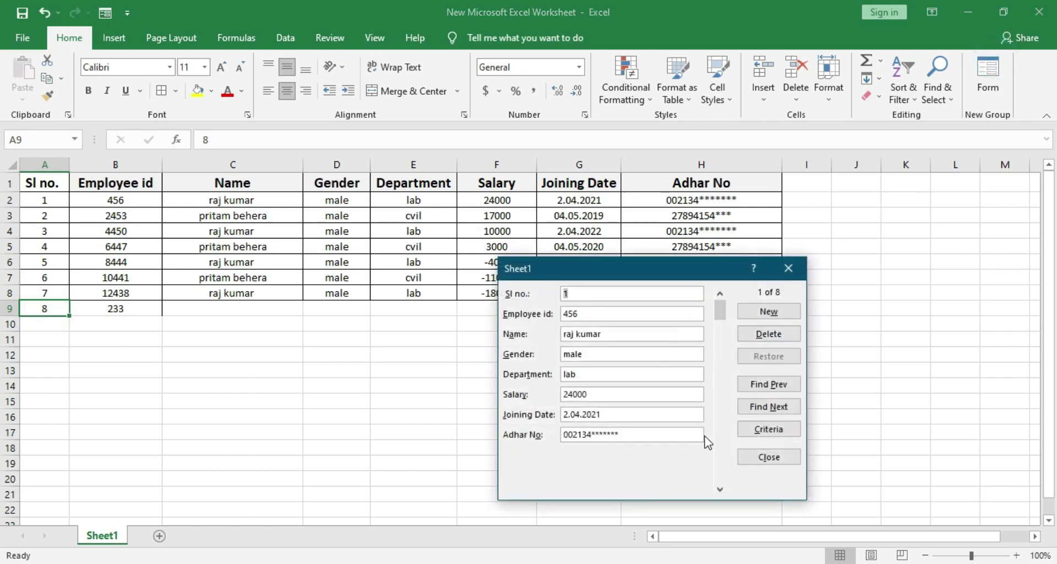
{"action": "left_click", "coordinate": [797, 269]}
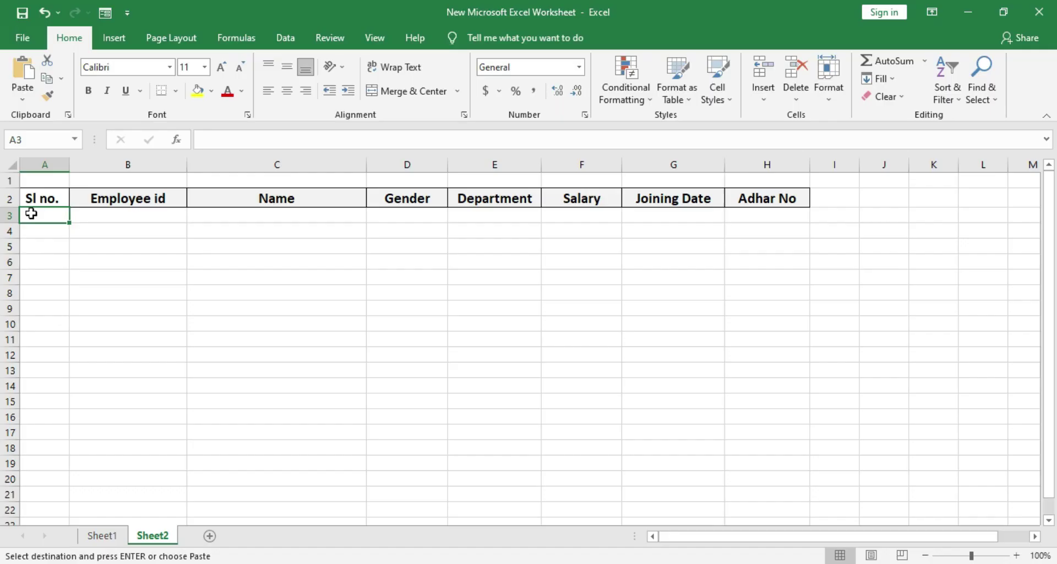
Paste the Sl no. and Employee id headers into A2 and check each header through Adhar No.
{"action": "left_click", "coordinate": [48, 202]}
{"action": "type", "text": "Sl no.\tEmployee id"}
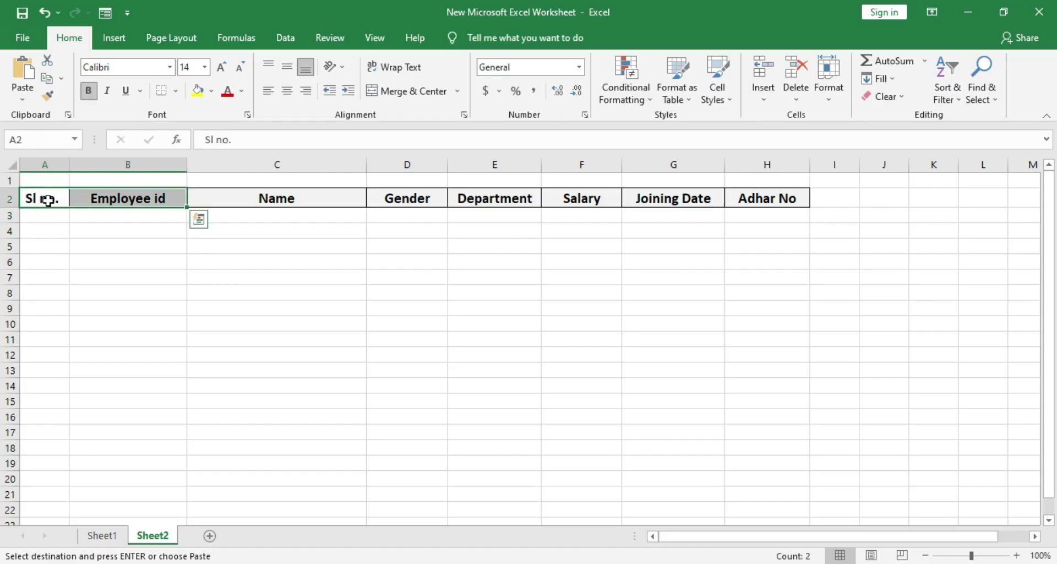
{"action": "left_click", "coordinate": [48, 201]}
{"action": "left_click", "coordinate": [155, 199]}
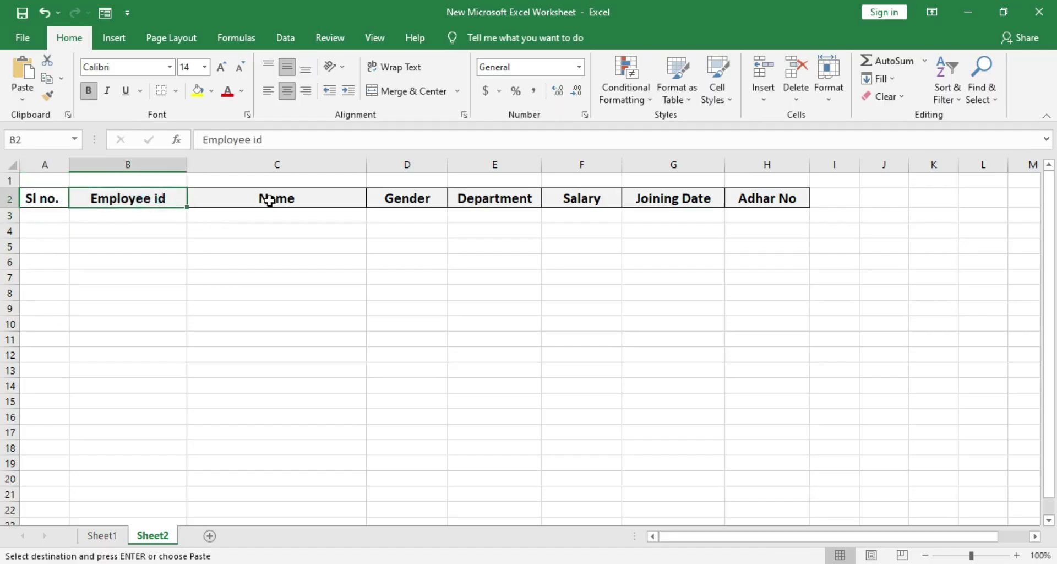
{"action": "left_click", "coordinate": [293, 199]}
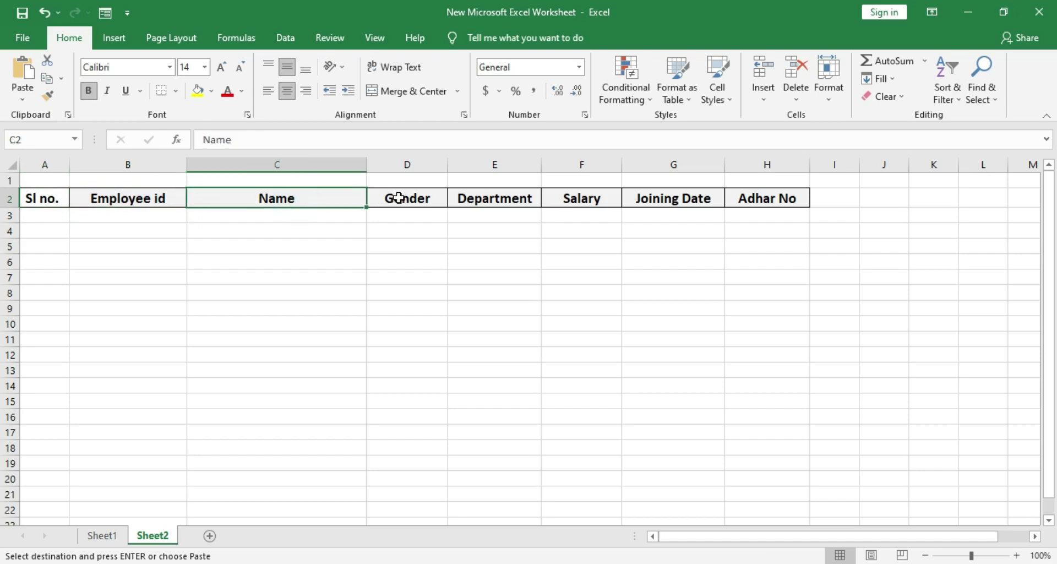
{"action": "left_click", "coordinate": [422, 200]}
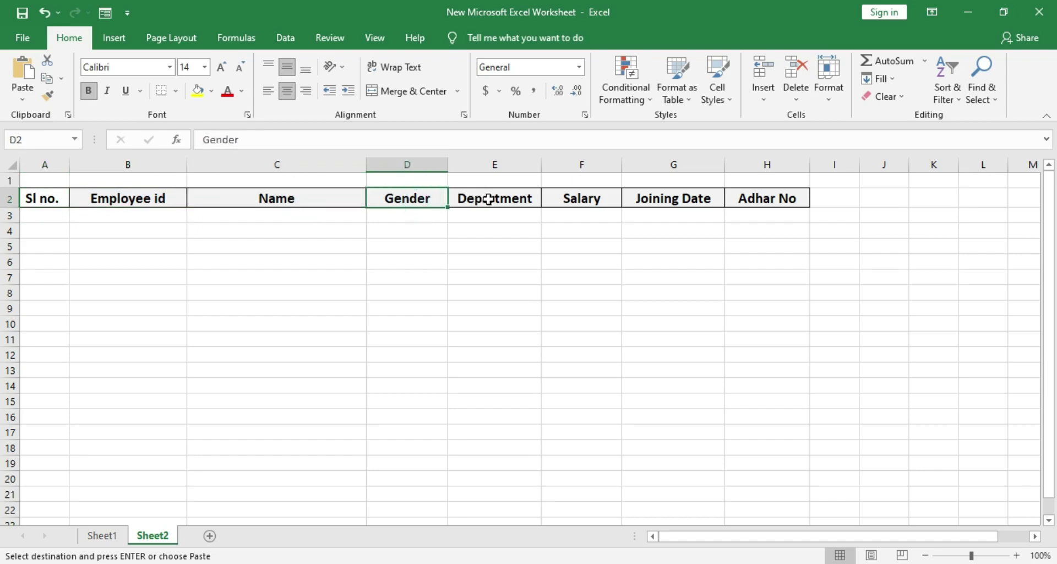
{"action": "left_click", "coordinate": [485, 199]}
{"action": "left_click", "coordinate": [591, 200]}
{"action": "left_click", "coordinate": [679, 199]}
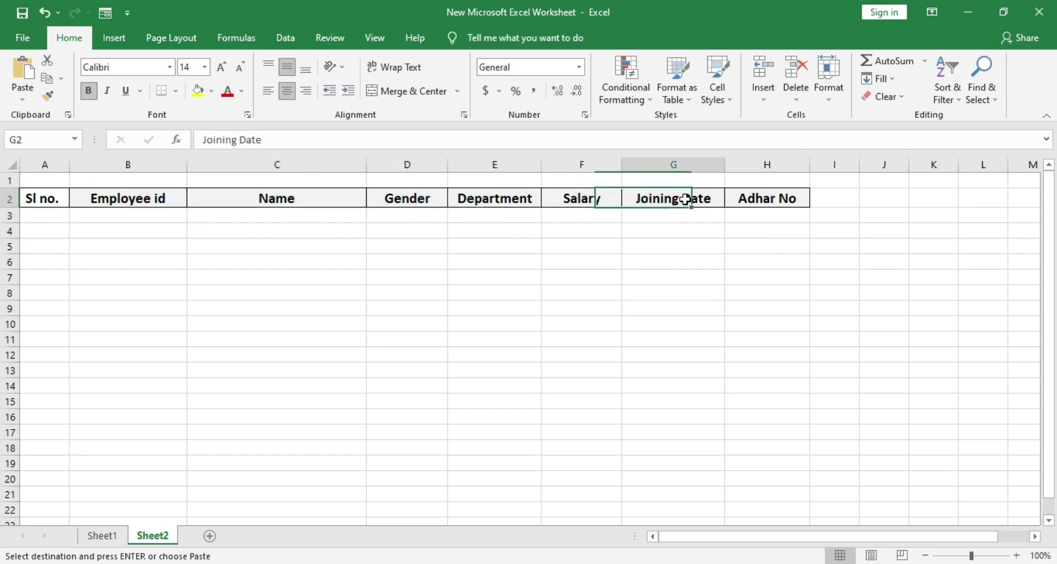
{"action": "left_click", "coordinate": [790, 198]}
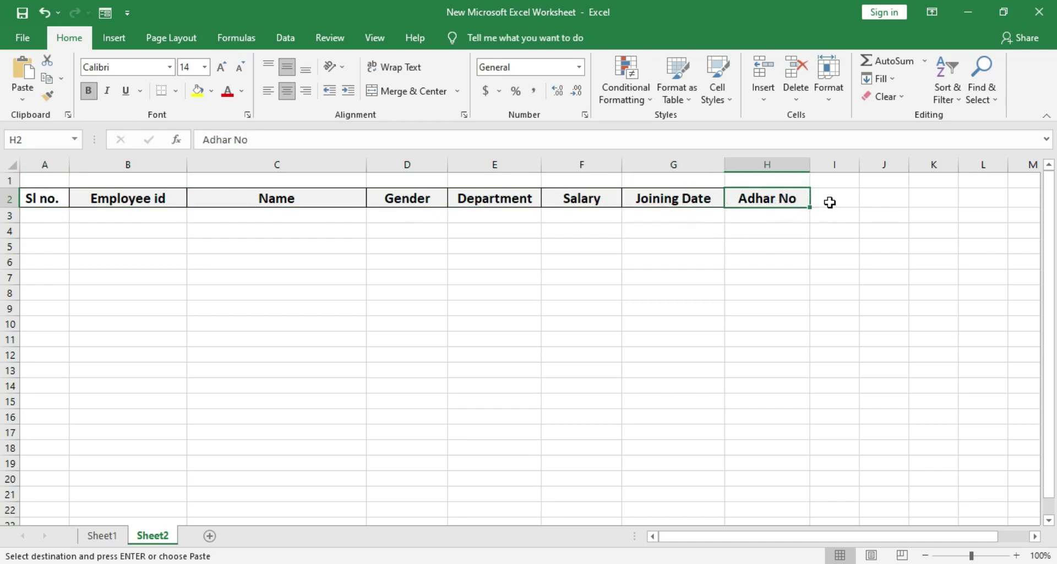
Select the full header row A2:H2, then go to the File page.
{"action": "left_click_drag", "start_coordinate": [829, 202], "coordinate": [1045, 199]}
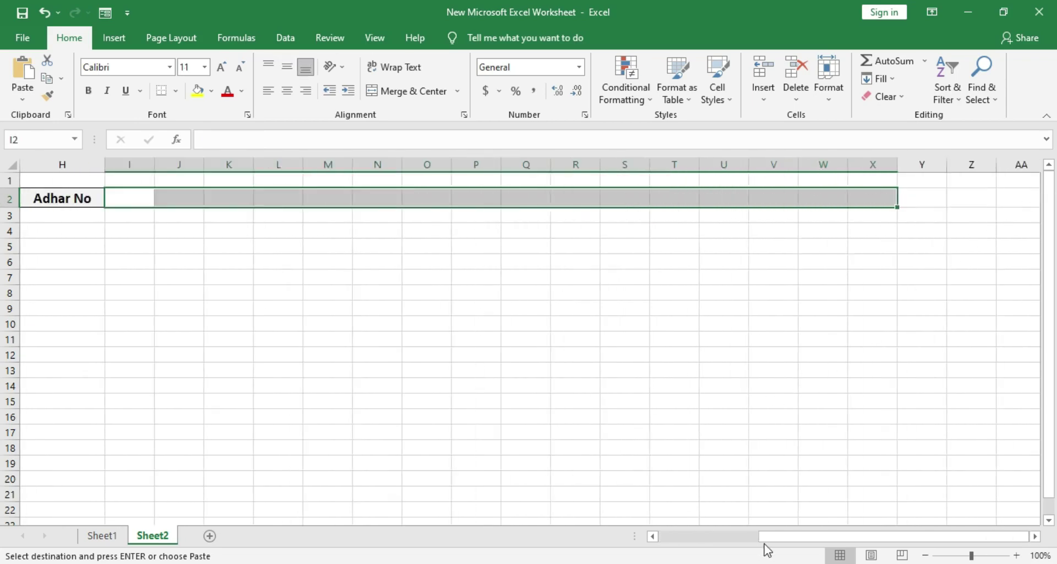
{"action": "left_click_drag", "start_coordinate": [770, 542], "coordinate": [669, 542]}
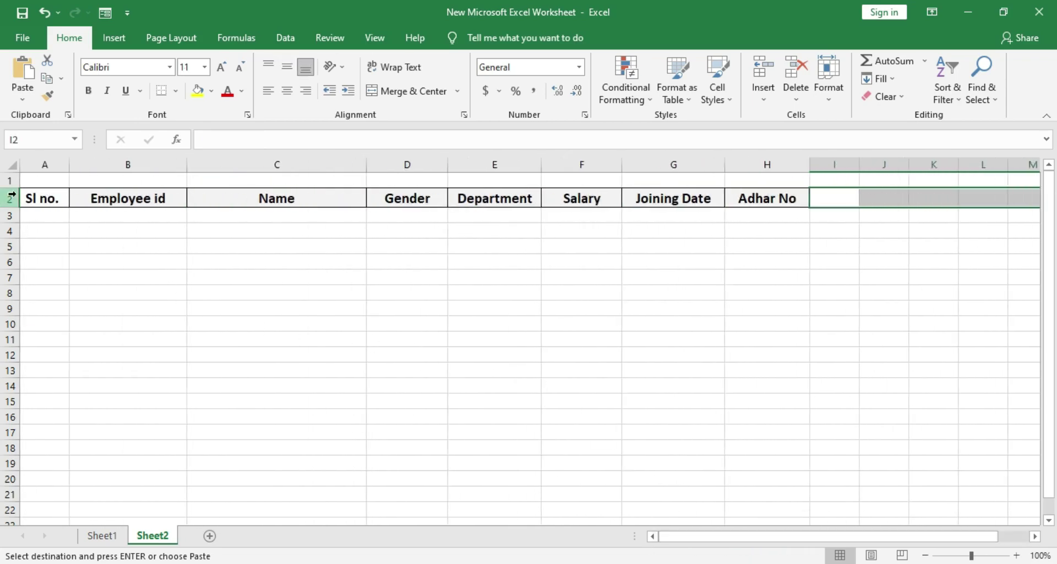
{"action": "left_click", "coordinate": [38, 196]}
{"action": "left_click_drag", "start_coordinate": [38, 196], "coordinate": [765, 197]}
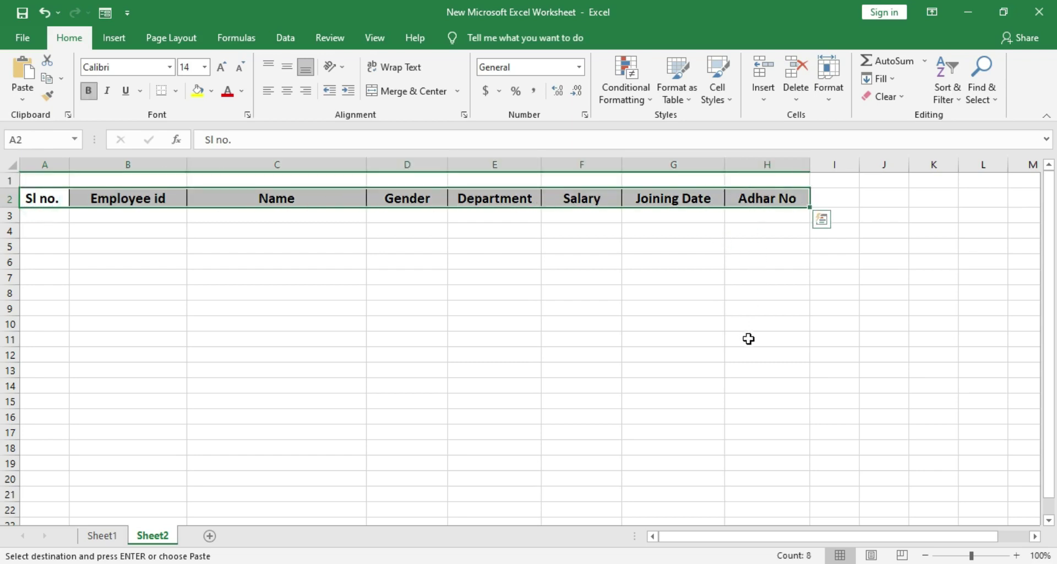
{"action": "left_click", "coordinate": [693, 352]}
{"action": "left_click", "coordinate": [57, 198]}
{"action": "left_click_drag", "start_coordinate": [57, 198], "coordinate": [776, 198]}
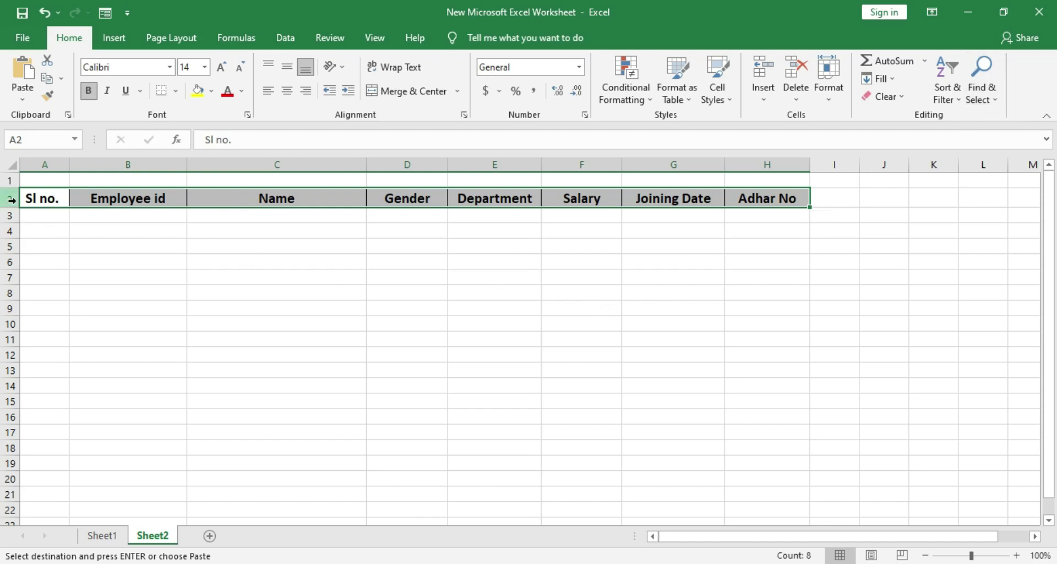
{"action": "left_click", "coordinate": [84, 243]}
{"action": "left_click", "coordinate": [23, 40]}
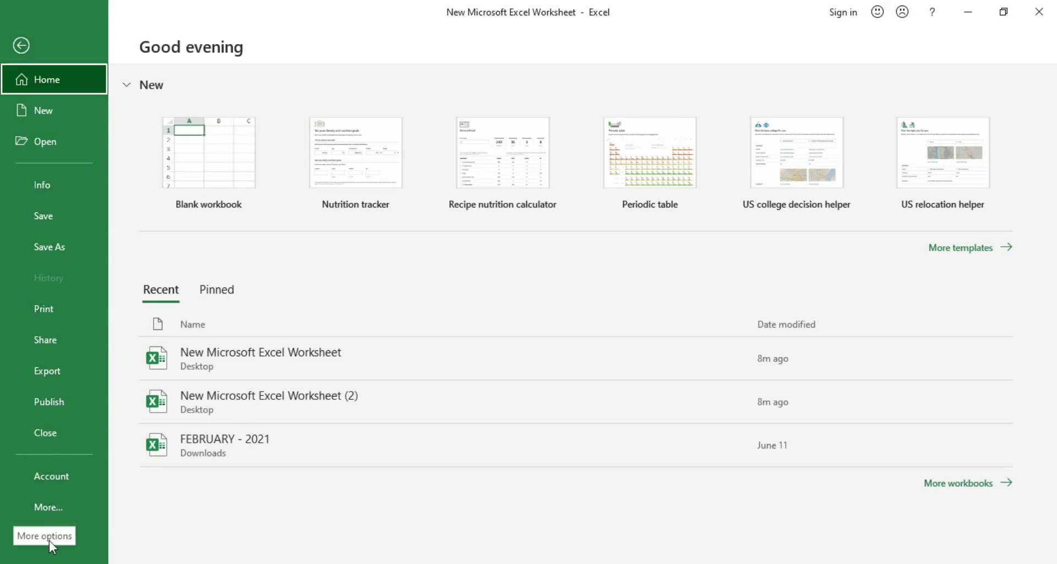
Open Excel Options from the File page's More entries.
{"action": "left_click", "coordinate": [57, 510]}
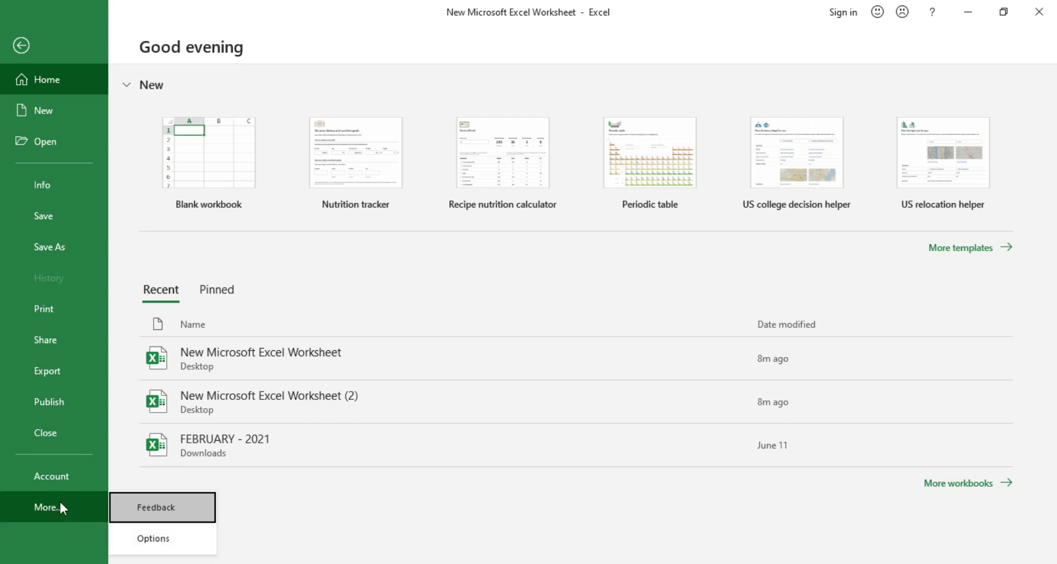
{"action": "left_click", "coordinate": [167, 540]}
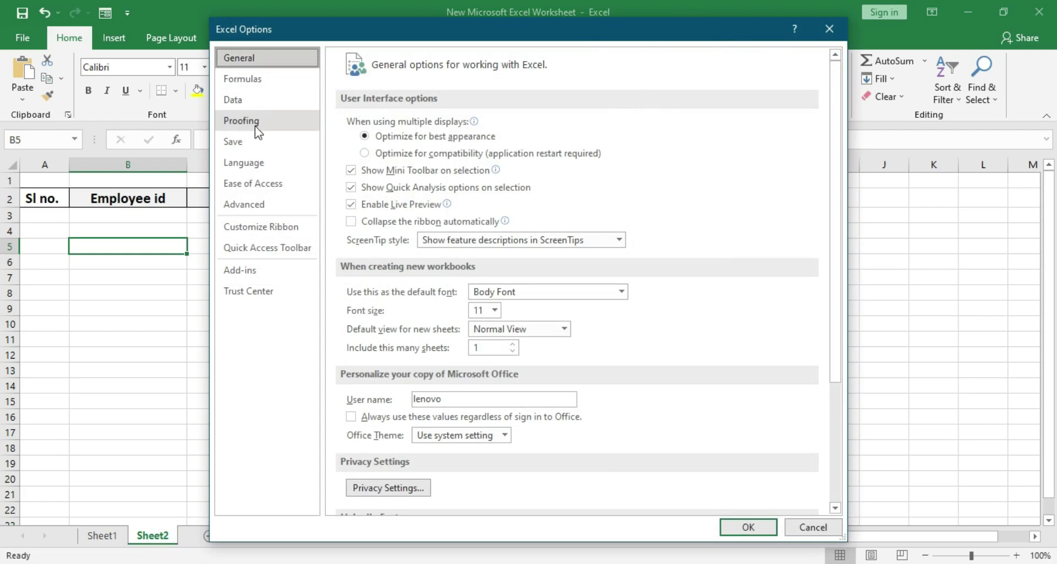
Show the Customize Ribbon page and browse its Popular Commands list.
{"action": "left_click", "coordinate": [278, 229]}
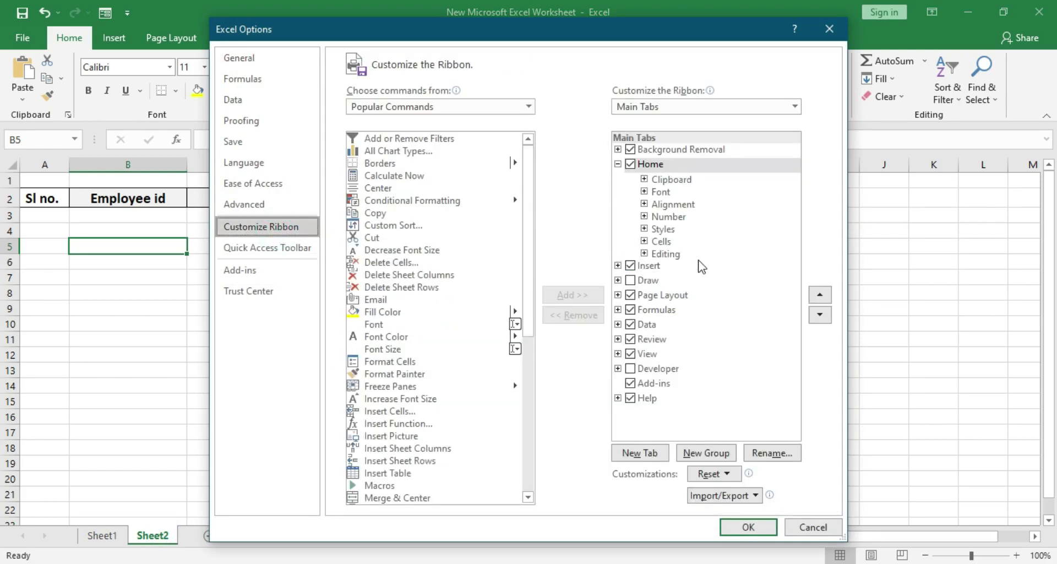
{"action": "scroll", "coordinate": [474, 305], "scroll_direction": "down", "scroll_amount": 5}
{"action": "scroll", "coordinate": [475, 305], "scroll_direction": "up", "scroll_amount": 5}
{"action": "scroll", "coordinate": [457, 267], "scroll_direction": "down", "scroll_amount": 4}
{"action": "scroll", "coordinate": [457, 267], "scroll_direction": "down", "scroll_amount": 4}
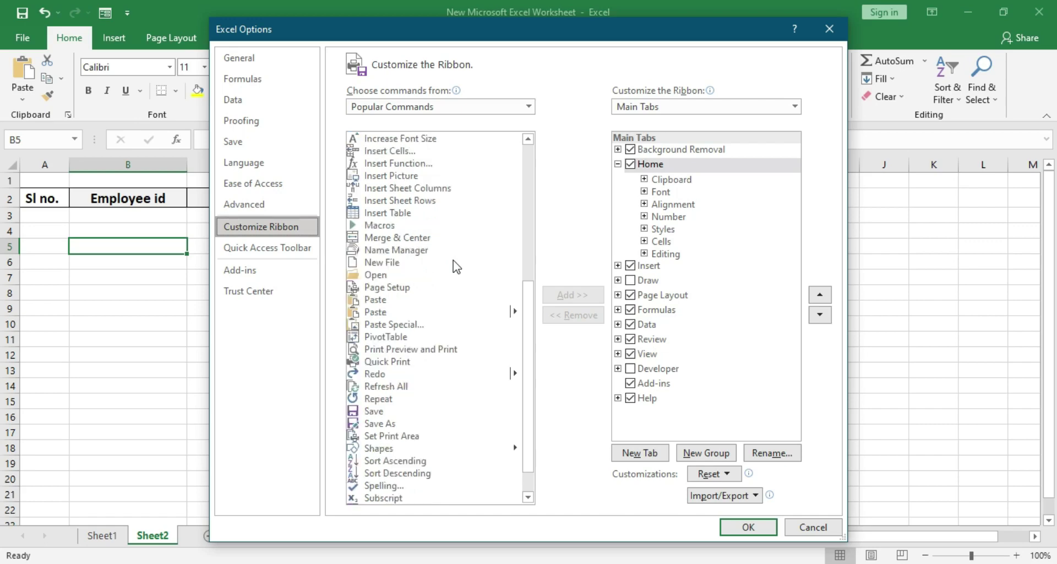
{"action": "scroll", "coordinate": [454, 261], "scroll_direction": "up", "scroll_amount": 2}
{"action": "scroll", "coordinate": [453, 258], "scroll_direction": "up", "scroll_amount": 6}
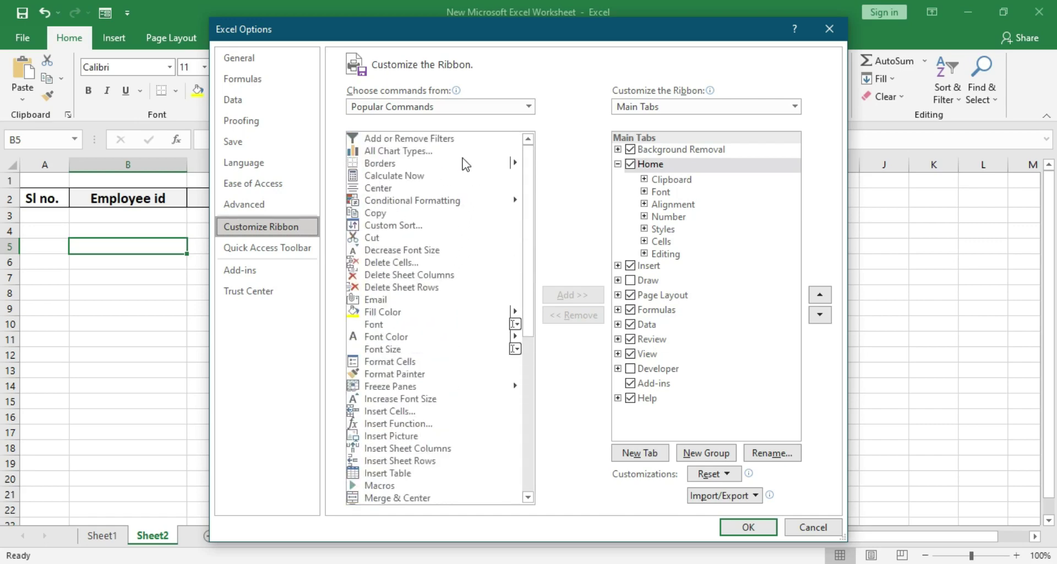
Switch the command list to All Commands and select the Form... command.
{"action": "left_click", "coordinate": [526, 110]}
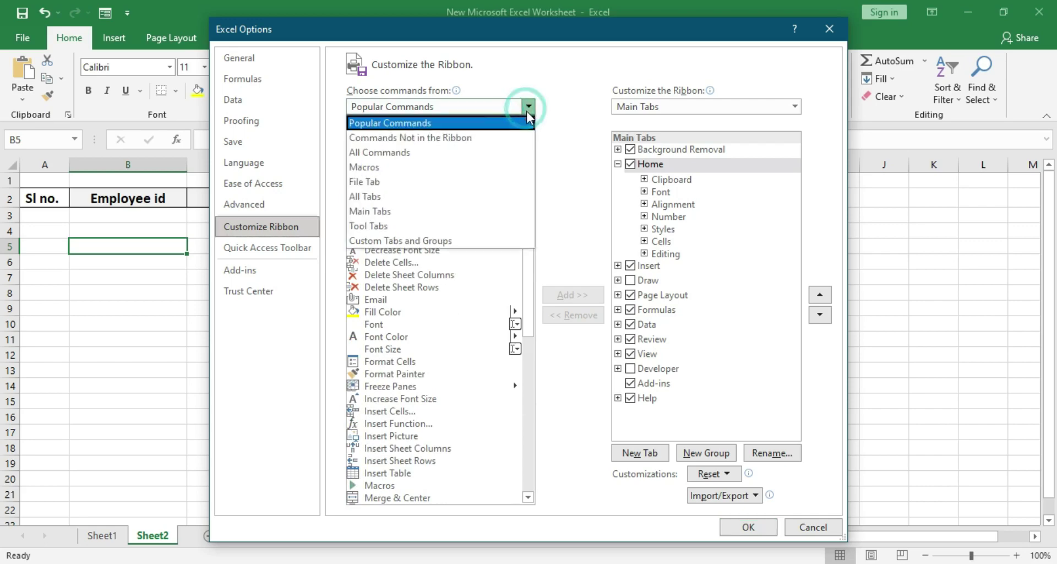
{"action": "left_click", "coordinate": [478, 155]}
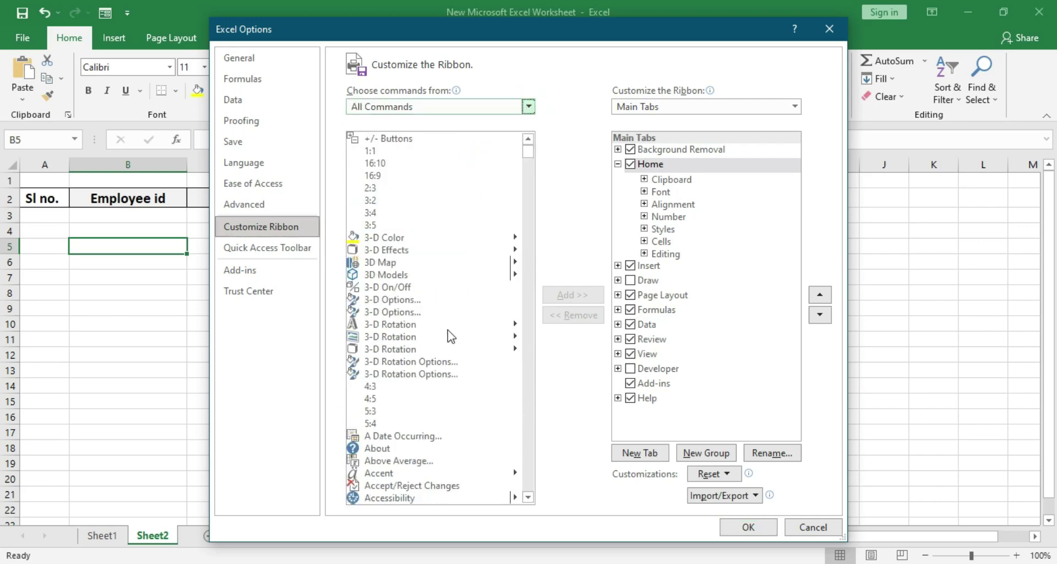
{"action": "scroll", "coordinate": [447, 330], "scroll_direction": "down", "scroll_amount": 3}
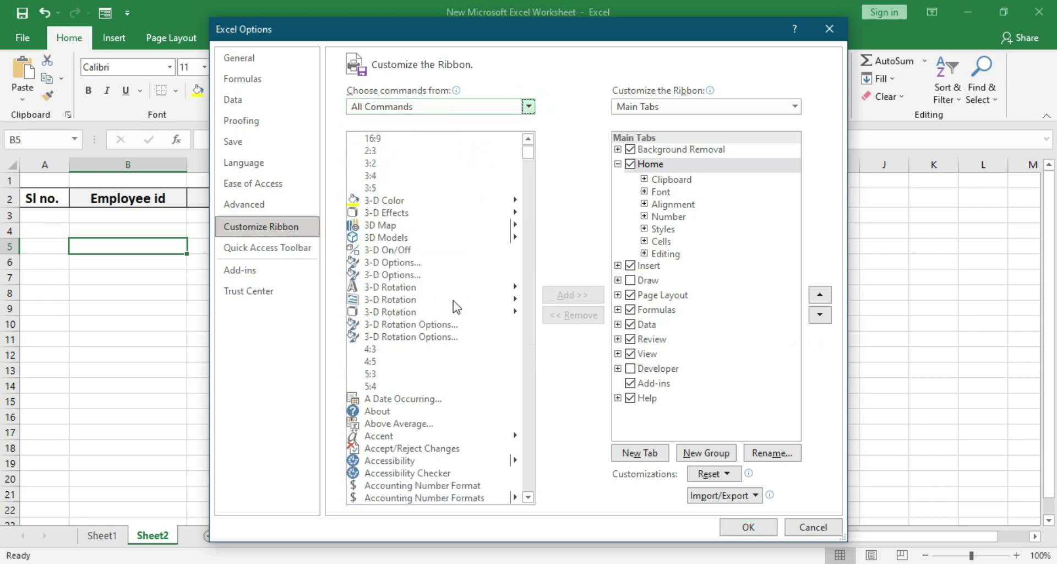
{"action": "scroll", "coordinate": [455, 309], "scroll_direction": "down", "scroll_amount": 2}
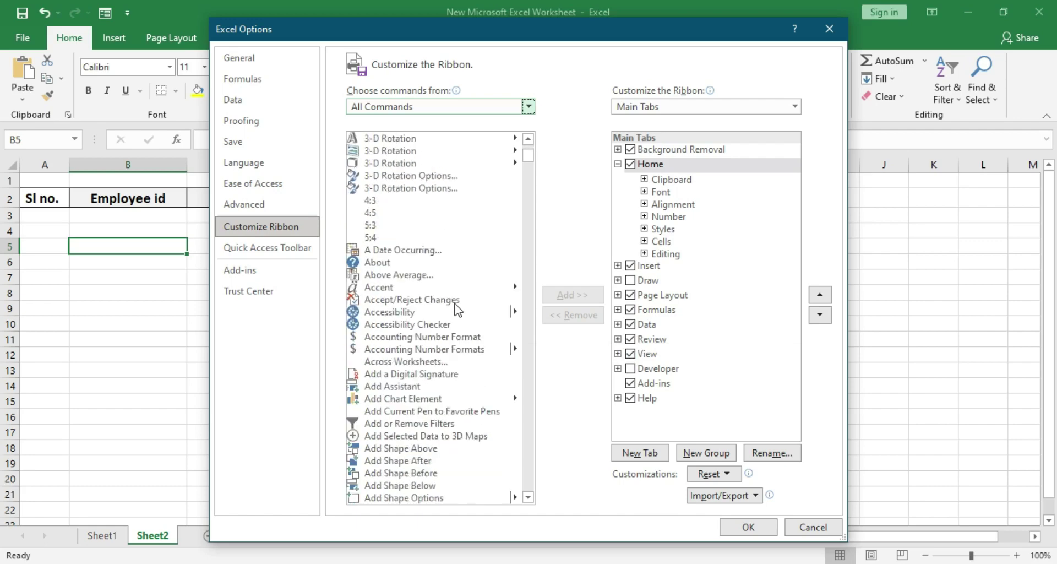
{"action": "scroll", "coordinate": [455, 309], "scroll_direction": "down", "scroll_amount": 2}
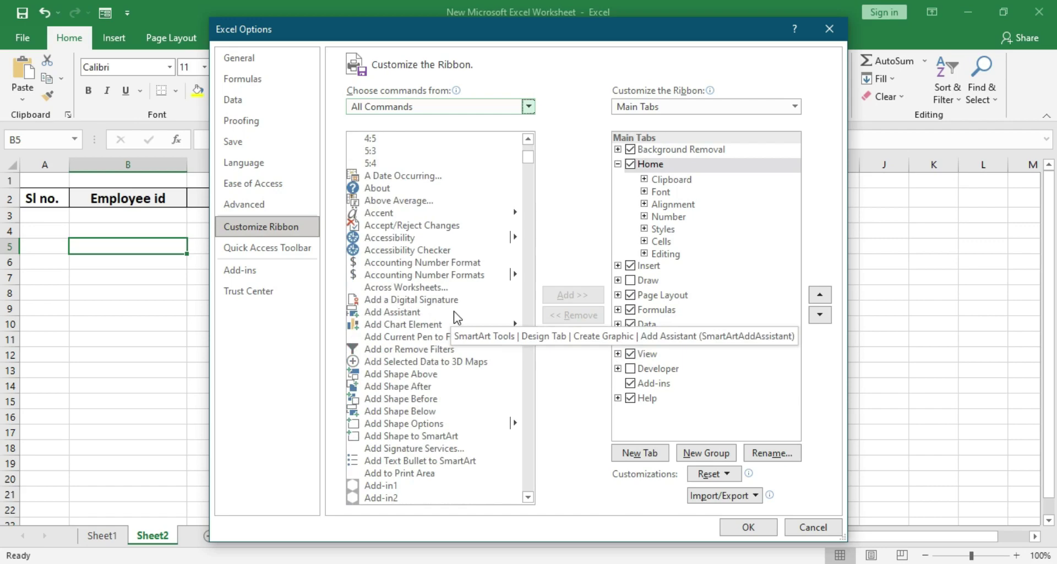
{"action": "scroll", "coordinate": [433, 317], "scroll_direction": "down", "scroll_amount": 6}
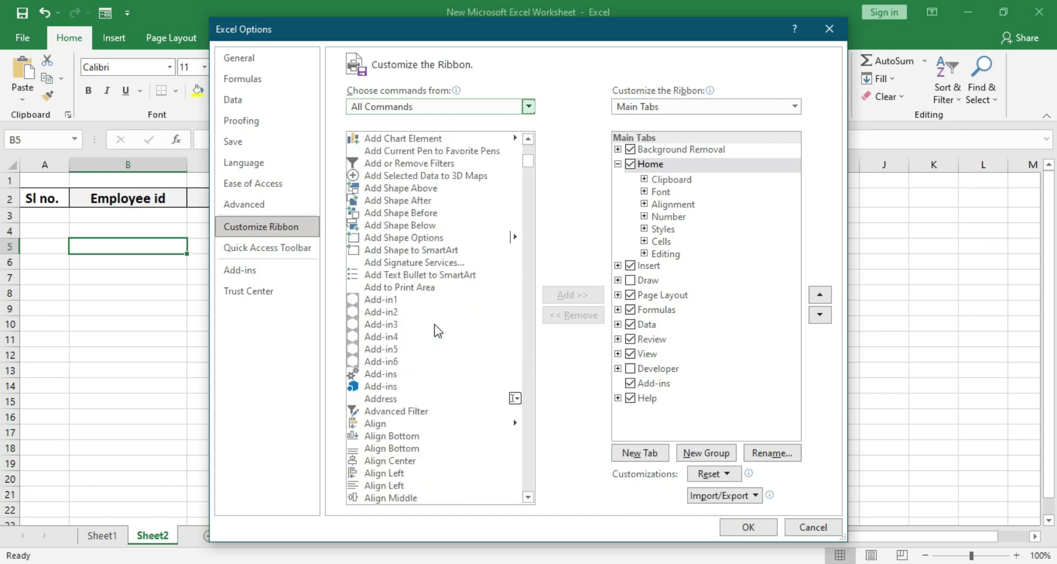
{"action": "scroll", "coordinate": [449, 332], "scroll_direction": "down", "scroll_amount": 7}
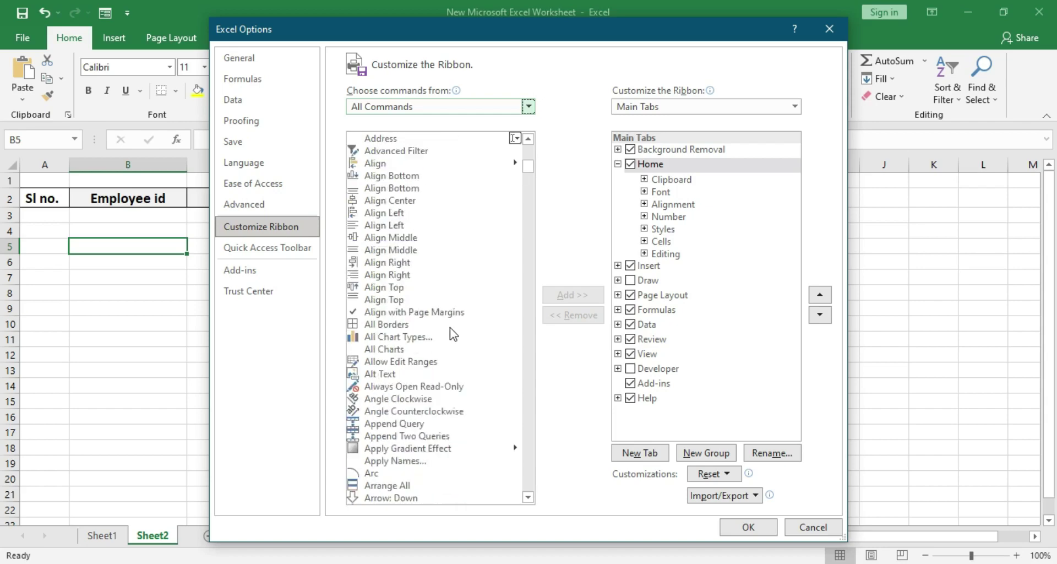
{"action": "scroll", "coordinate": [454, 333], "scroll_direction": "down", "scroll_amount": 8}
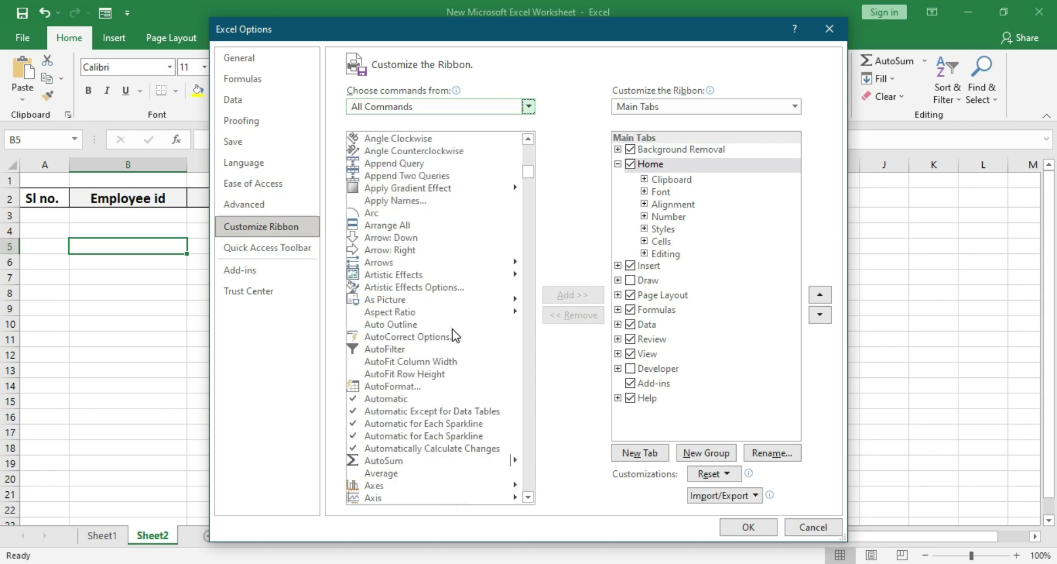
{"action": "scroll", "coordinate": [452, 334], "scroll_direction": "down", "scroll_amount": 5}
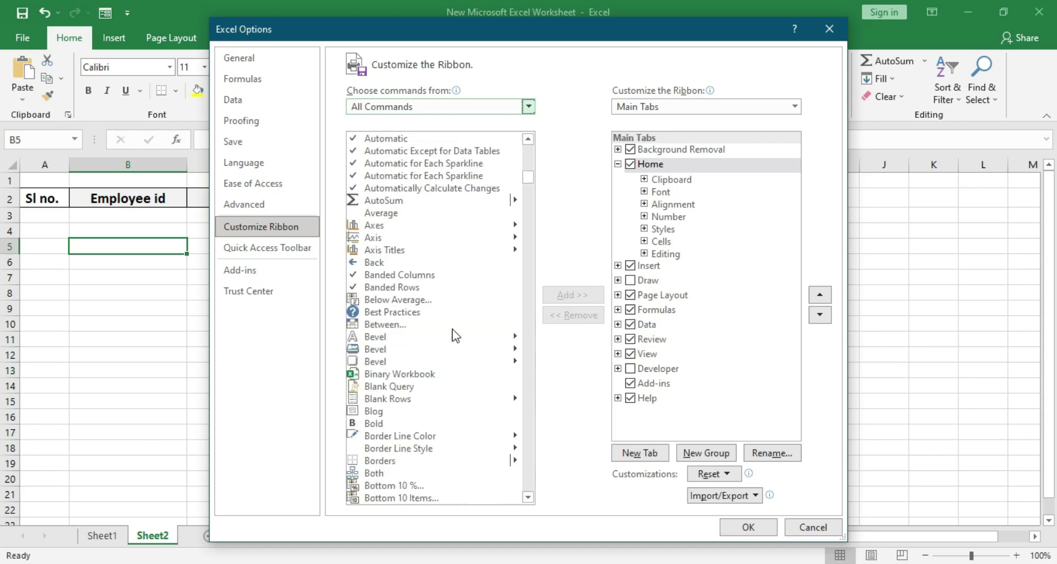
{"action": "scroll", "coordinate": [455, 335], "scroll_direction": "down", "scroll_amount": 4}
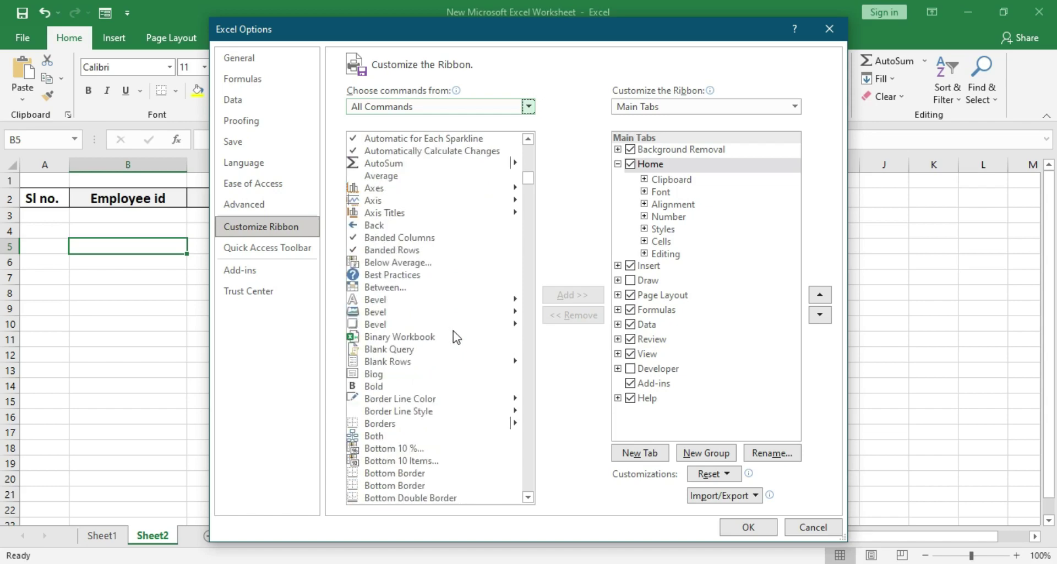
{"action": "scroll", "coordinate": [456, 336], "scroll_direction": "down", "scroll_amount": 1}
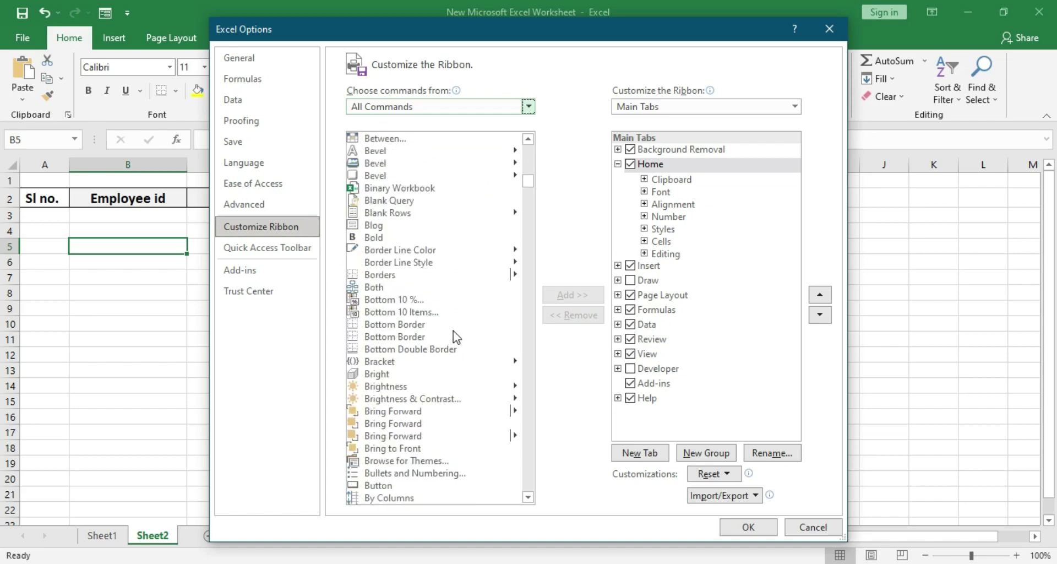
{"action": "scroll", "coordinate": [456, 337], "scroll_direction": "down", "scroll_amount": 5}
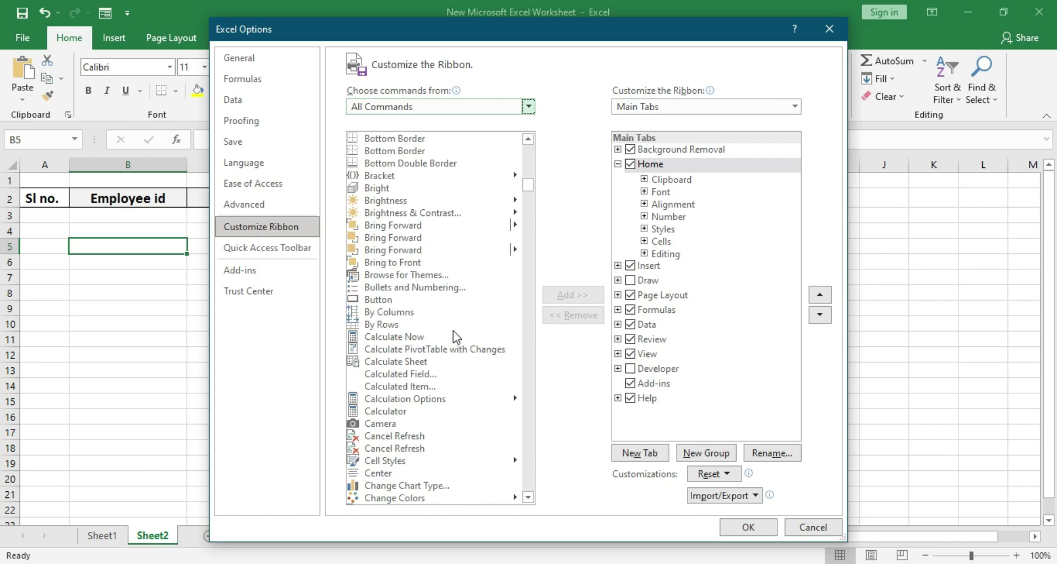
{"action": "scroll", "coordinate": [454, 336], "scroll_direction": "down", "scroll_amount": 1}
{"action": "scroll", "coordinate": [457, 337], "scroll_direction": "down", "scroll_amount": 10}
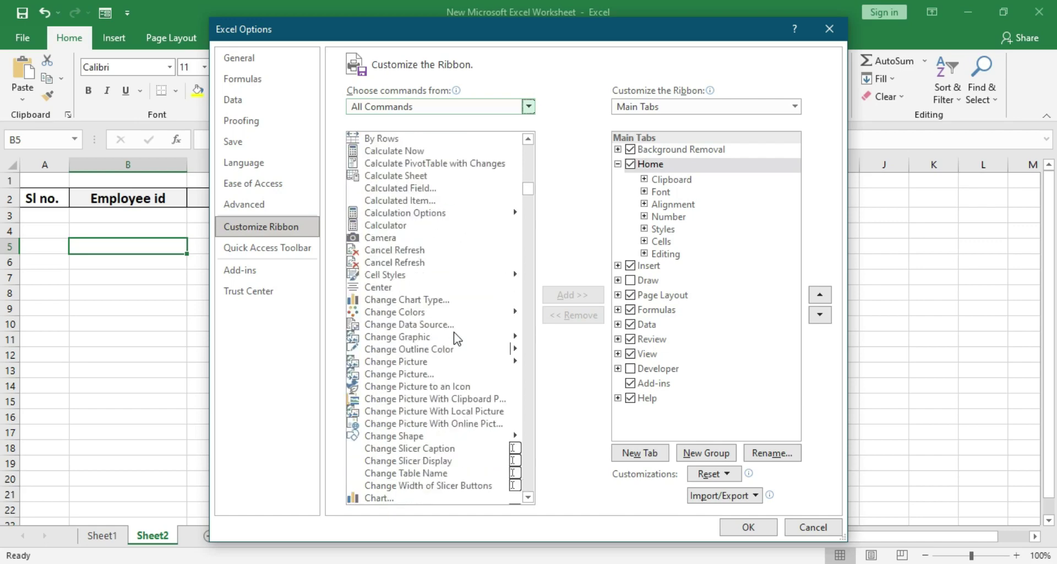
{"action": "scroll", "coordinate": [457, 333], "scroll_direction": "down", "scroll_amount": 7}
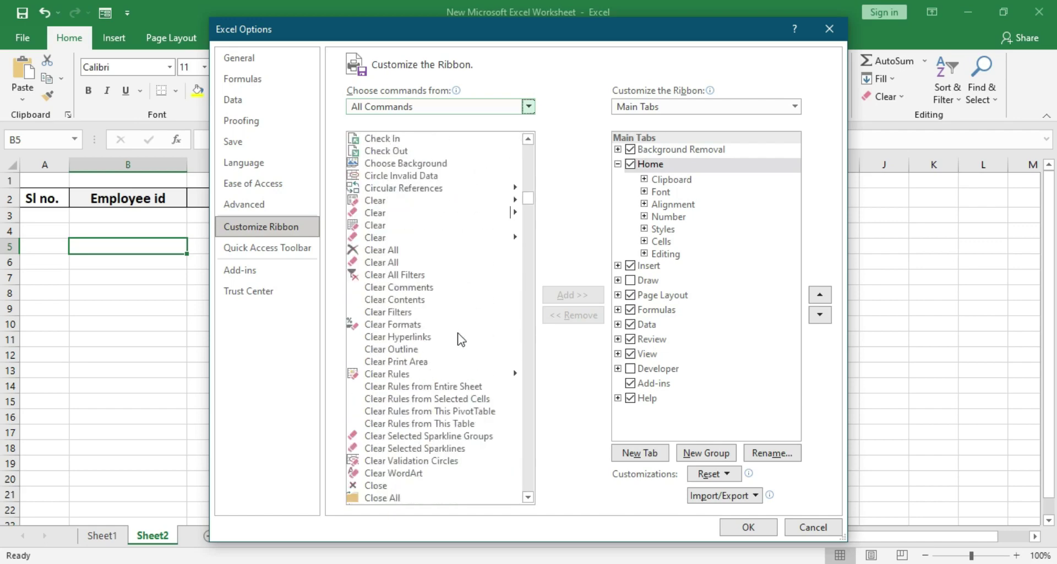
{"action": "scroll", "coordinate": [458, 333], "scroll_direction": "down", "scroll_amount": 3}
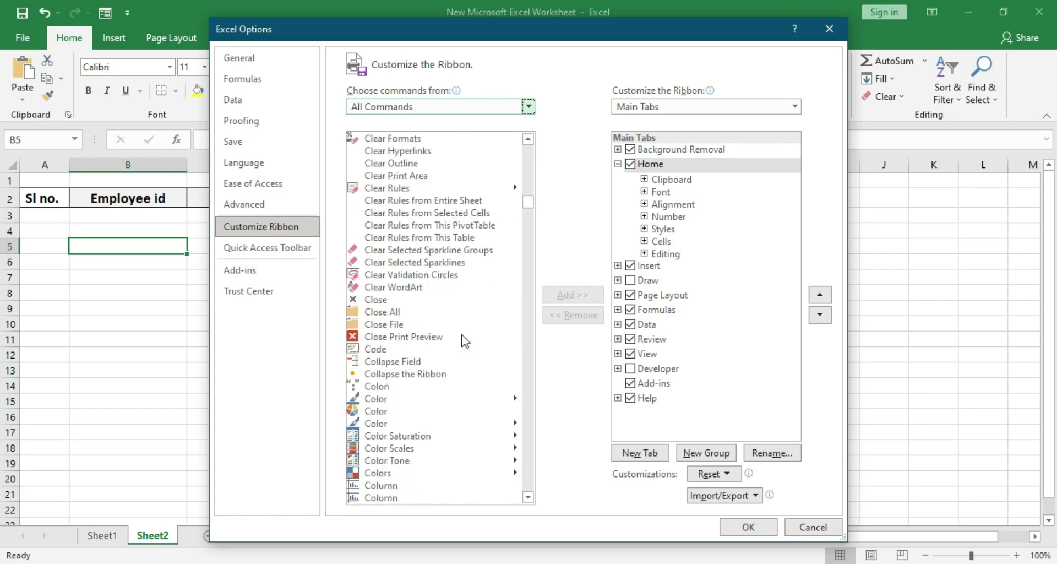
{"action": "scroll", "coordinate": [463, 340], "scroll_direction": "down", "scroll_amount": 6}
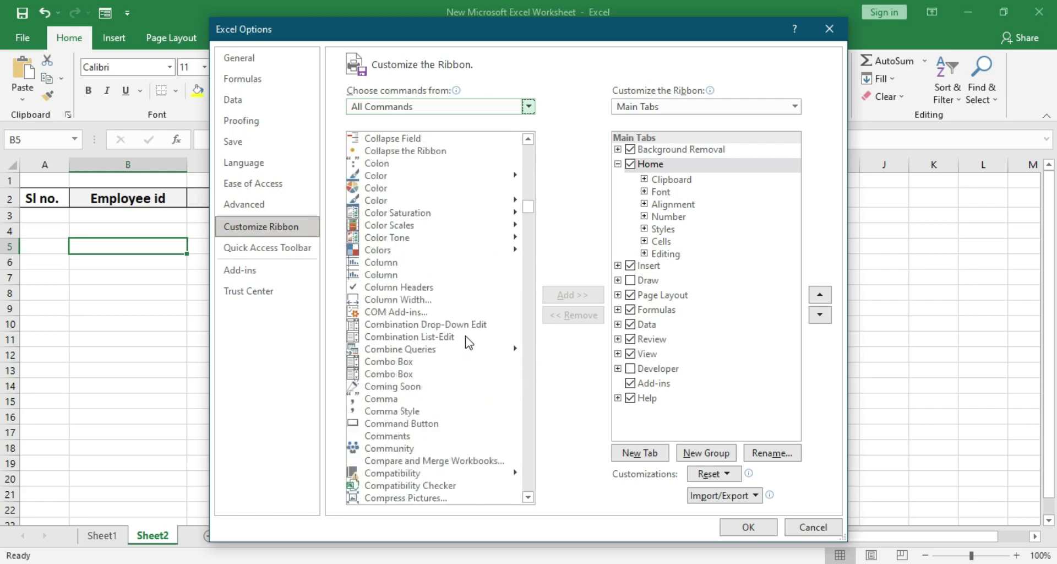
{"action": "scroll", "coordinate": [465, 336], "scroll_direction": "down", "scroll_amount": 3}
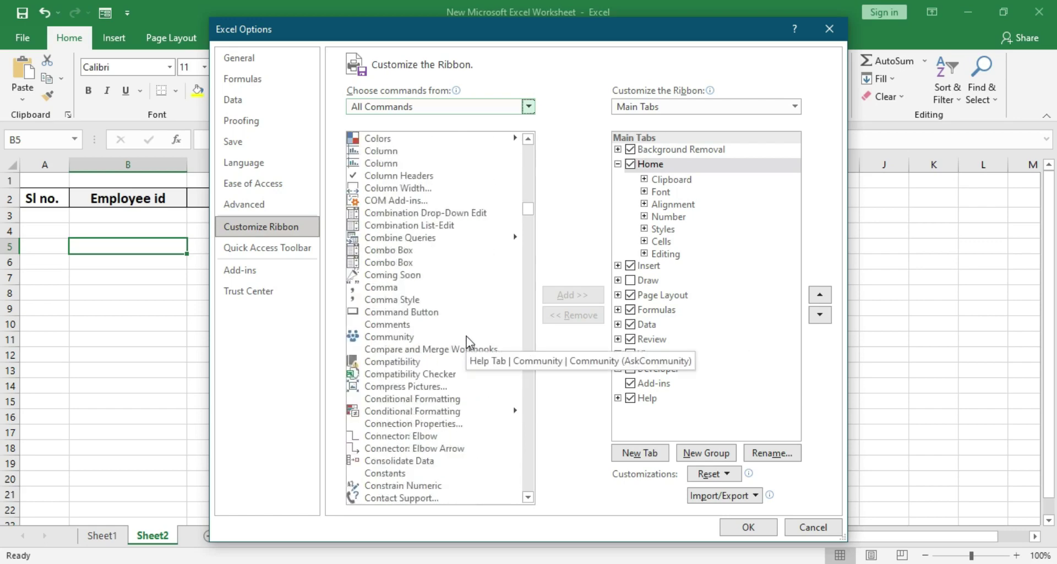
{"action": "scroll", "coordinate": [466, 336], "scroll_direction": "down", "scroll_amount": 5}
{"action": "scroll", "coordinate": [467, 336], "scroll_direction": "down", "scroll_amount": 9}
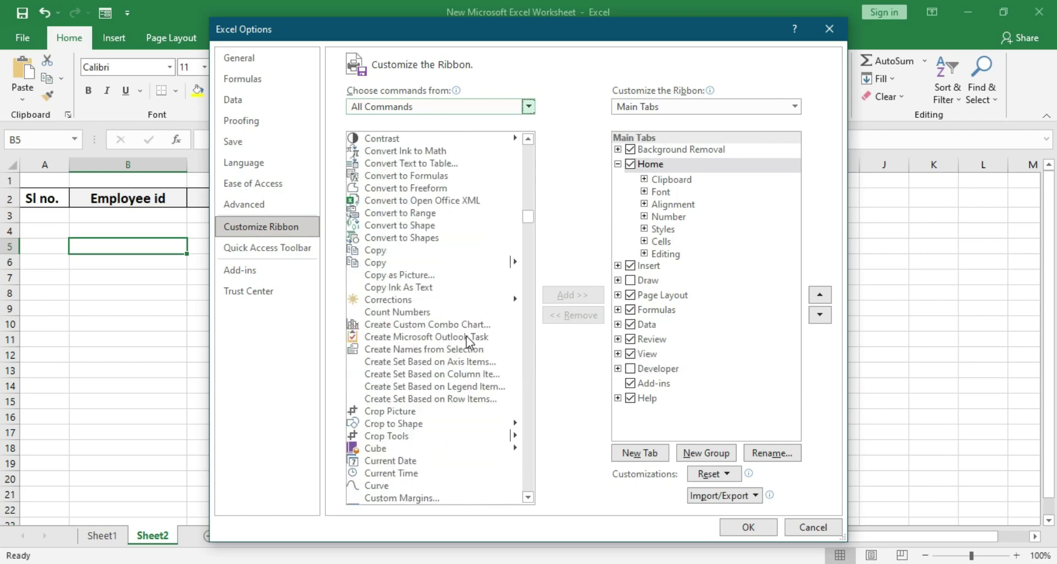
{"action": "scroll", "coordinate": [470, 342], "scroll_direction": "down", "scroll_amount": 3}
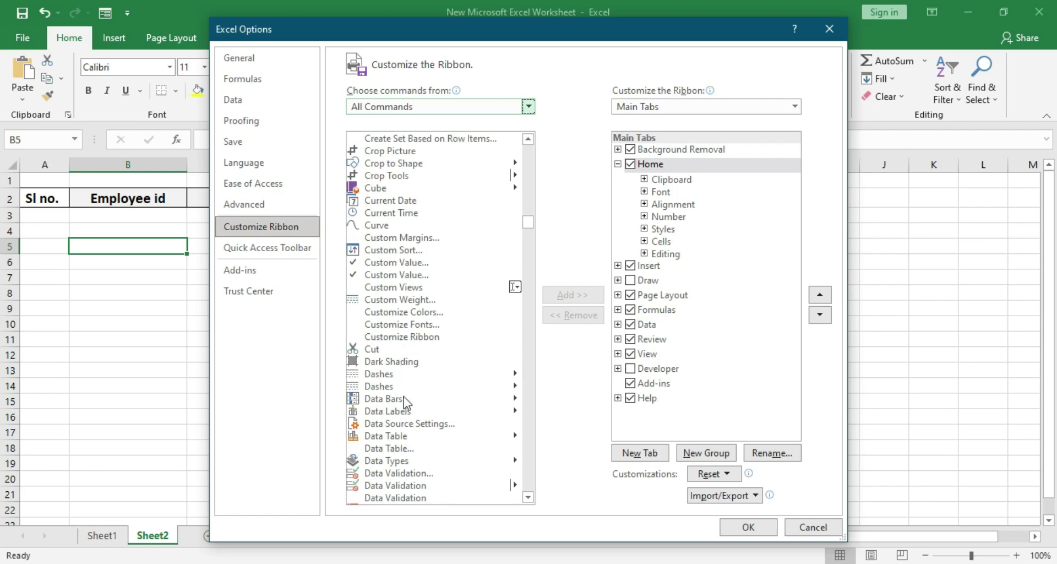
{"action": "scroll", "coordinate": [414, 400], "scroll_direction": "down", "scroll_amount": 1}
{"action": "scroll", "coordinate": [415, 398], "scroll_direction": "down", "scroll_amount": 5}
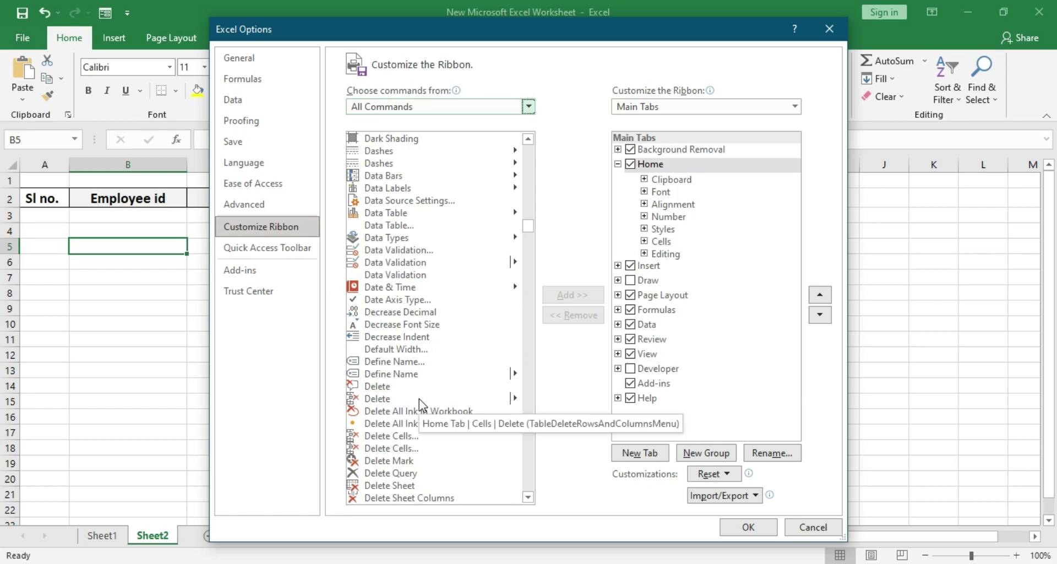
{"action": "scroll", "coordinate": [427, 399], "scroll_direction": "down", "scroll_amount": 15}
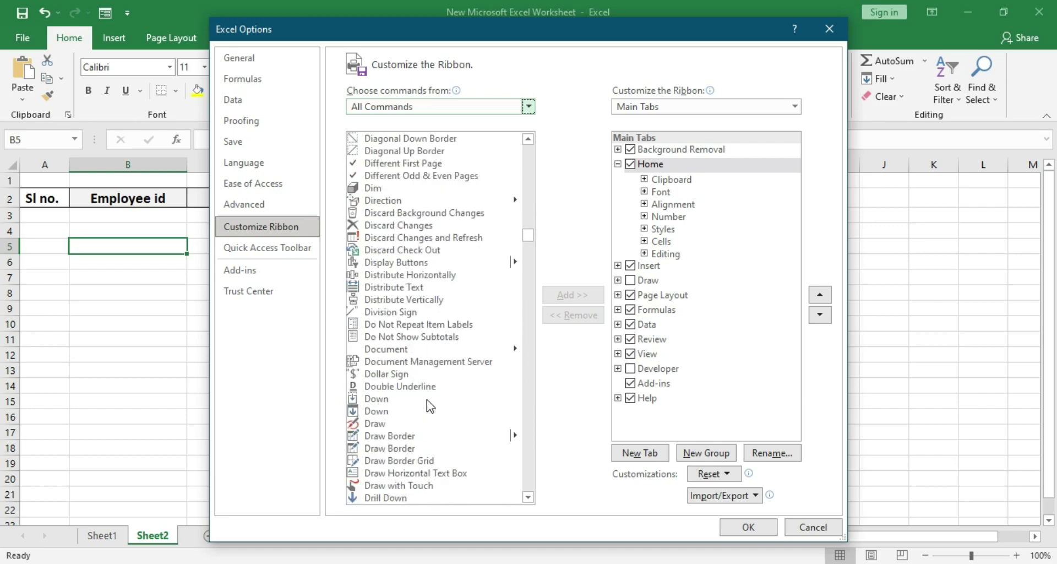
{"action": "scroll", "coordinate": [427, 399], "scroll_direction": "down", "scroll_amount": 10}
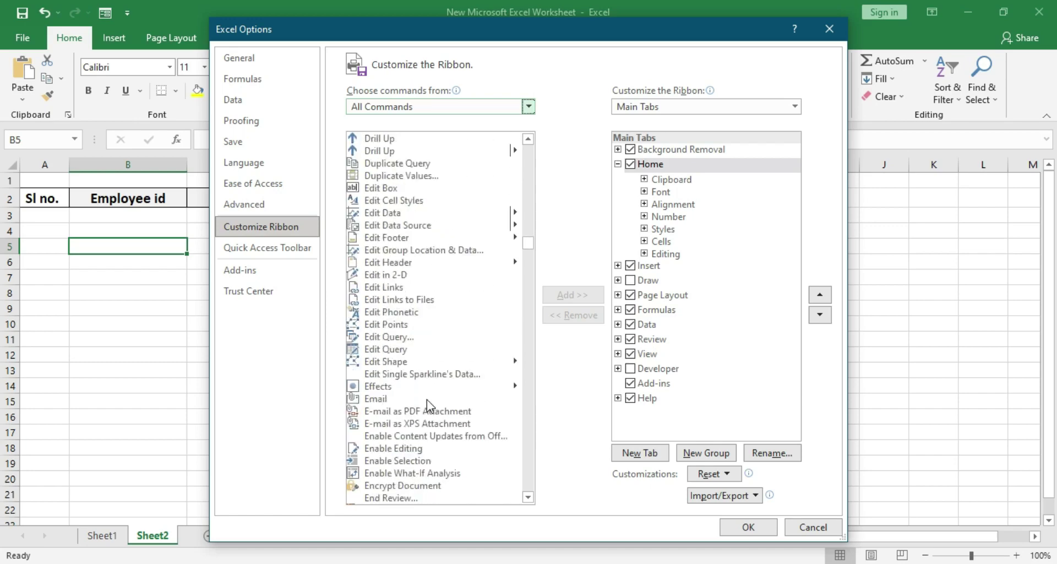
{"action": "scroll", "coordinate": [427, 398], "scroll_direction": "down", "scroll_amount": 5}
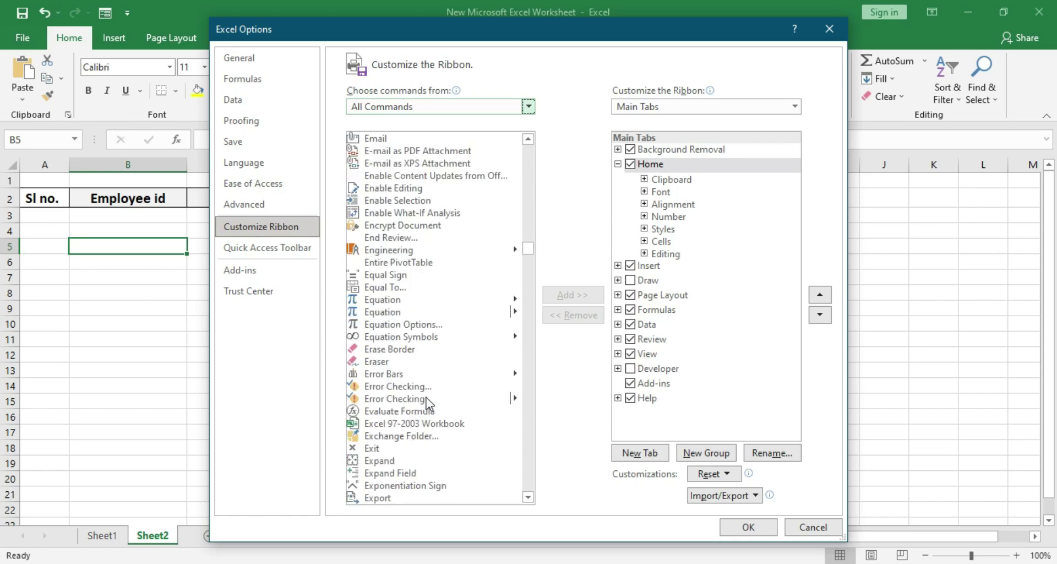
{"action": "scroll", "coordinate": [416, 391], "scroll_direction": "down", "scroll_amount": 2}
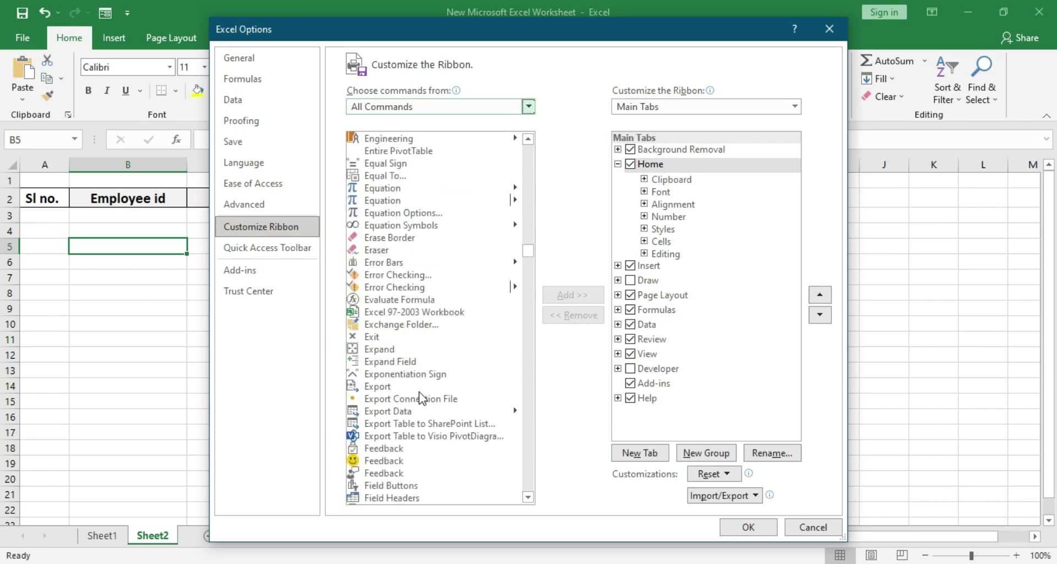
{"action": "scroll", "coordinate": [422, 396], "scroll_direction": "down", "scroll_amount": 1}
{"action": "scroll", "coordinate": [414, 384], "scroll_direction": "down", "scroll_amount": 4}
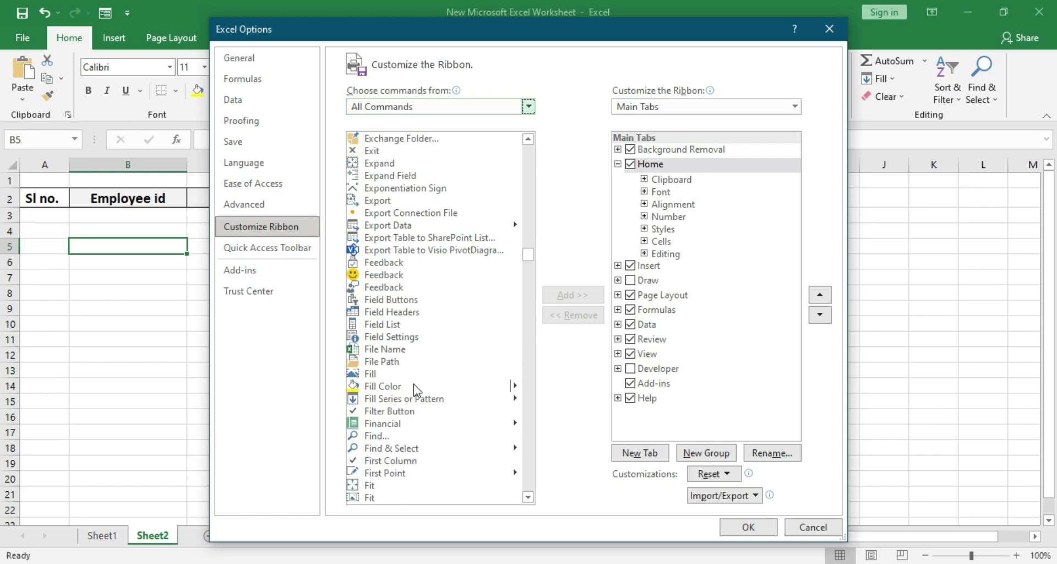
{"action": "scroll", "coordinate": [414, 384], "scroll_direction": "down", "scroll_amount": 5}
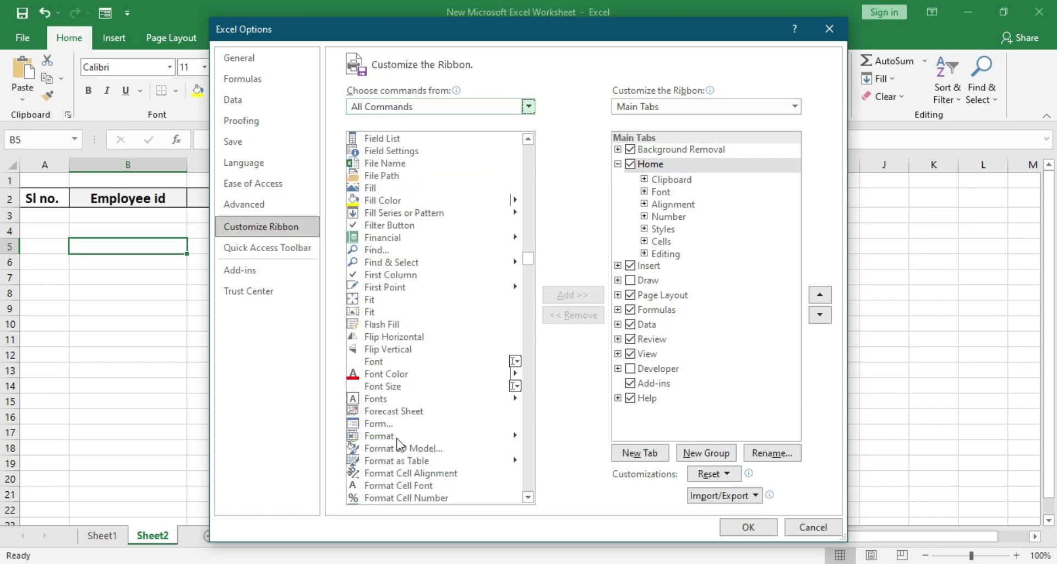
{"action": "left_click", "coordinate": [379, 425]}
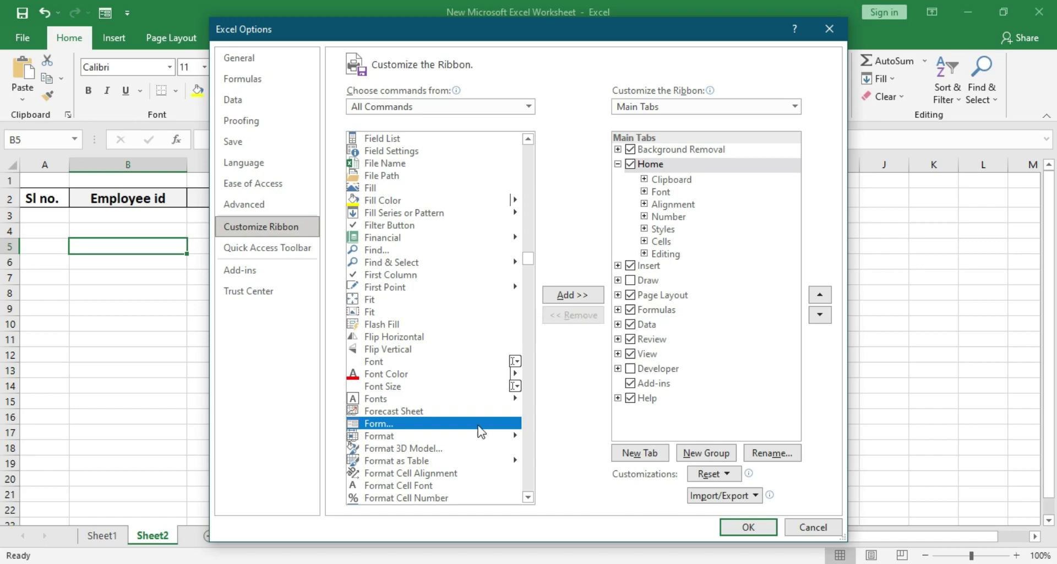
Dismiss the failed Add warning, reselect Form... and choose Home as the destination tab.
{"action": "left_click", "coordinate": [587, 295]}
{"action": "left_click", "coordinate": [536, 337]}
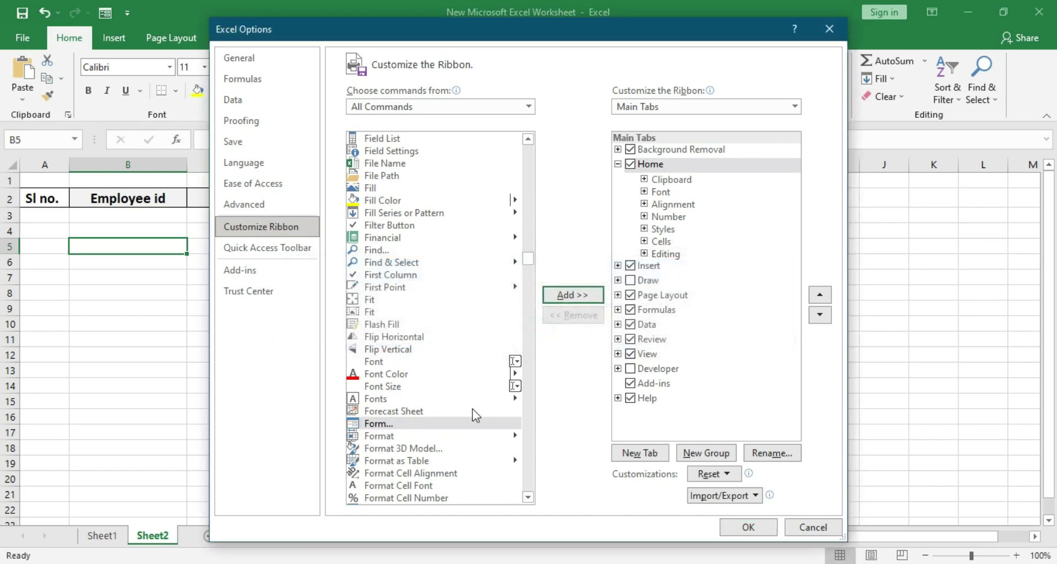
{"action": "left_click", "coordinate": [457, 423]}
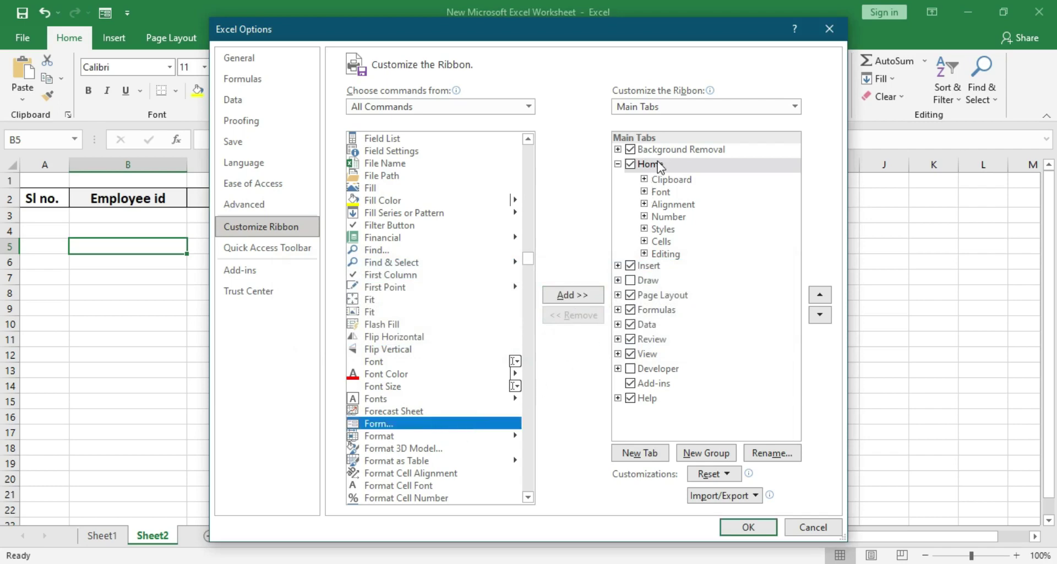
{"action": "left_click", "coordinate": [667, 165]}
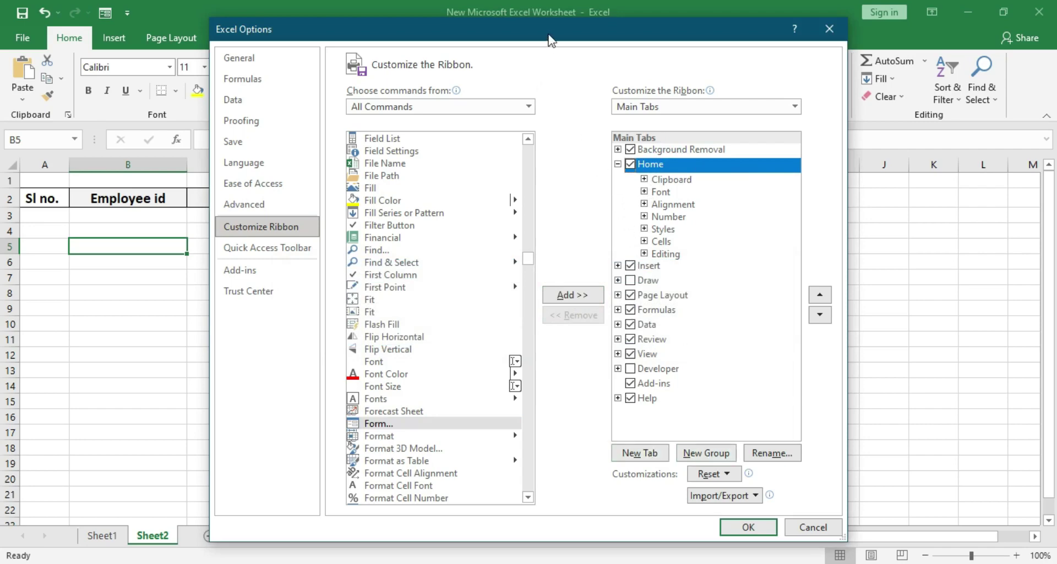
{"action": "left_click_drag", "start_coordinate": [548, 37], "coordinate": [562, 110]}
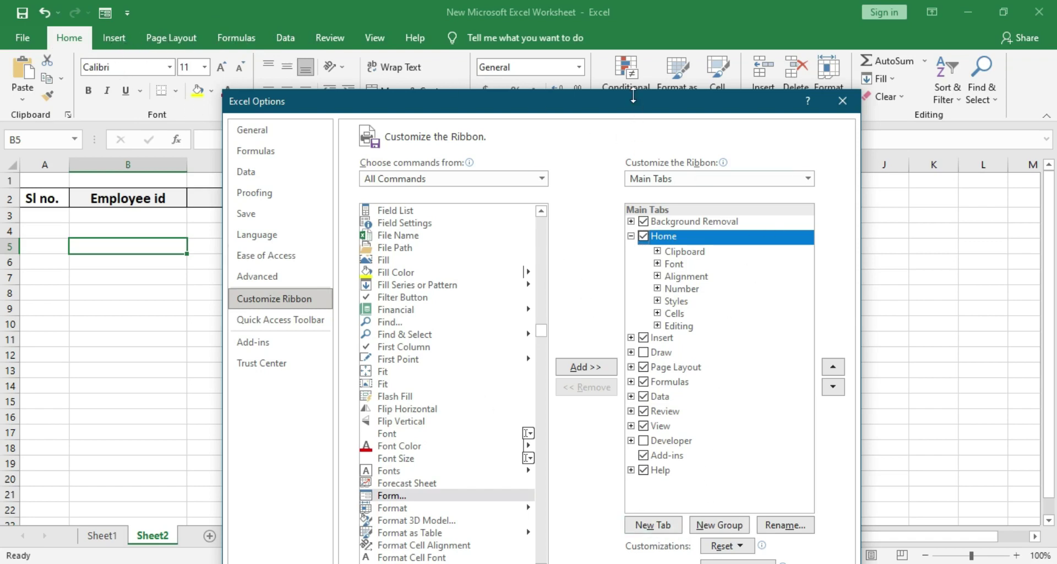
{"action": "left_click_drag", "start_coordinate": [630, 106], "coordinate": [572, 54]}
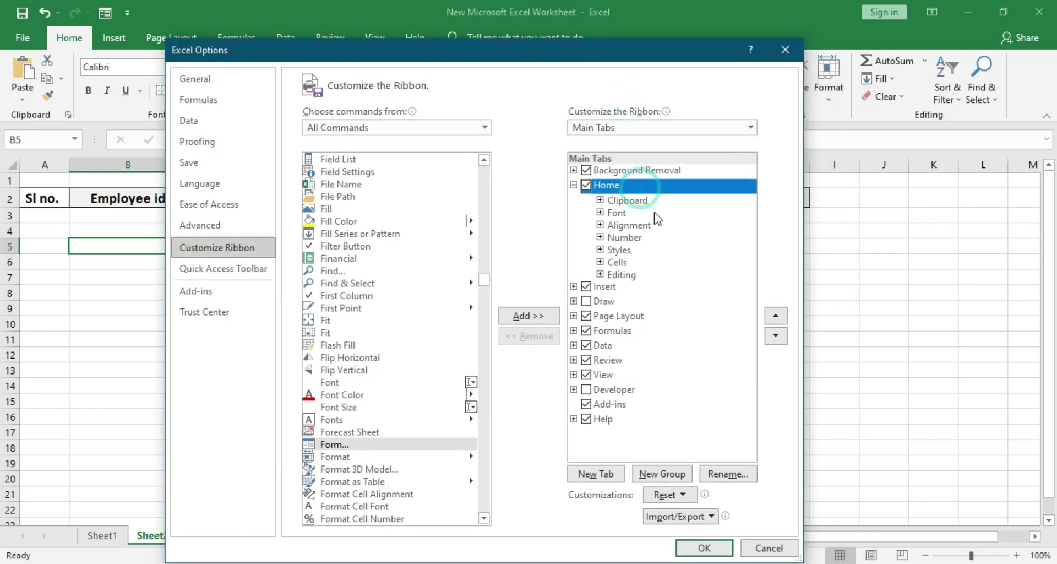
Add Form... to a new custom group under Home and apply the ribbon changes.
{"action": "left_click", "coordinate": [663, 475]}
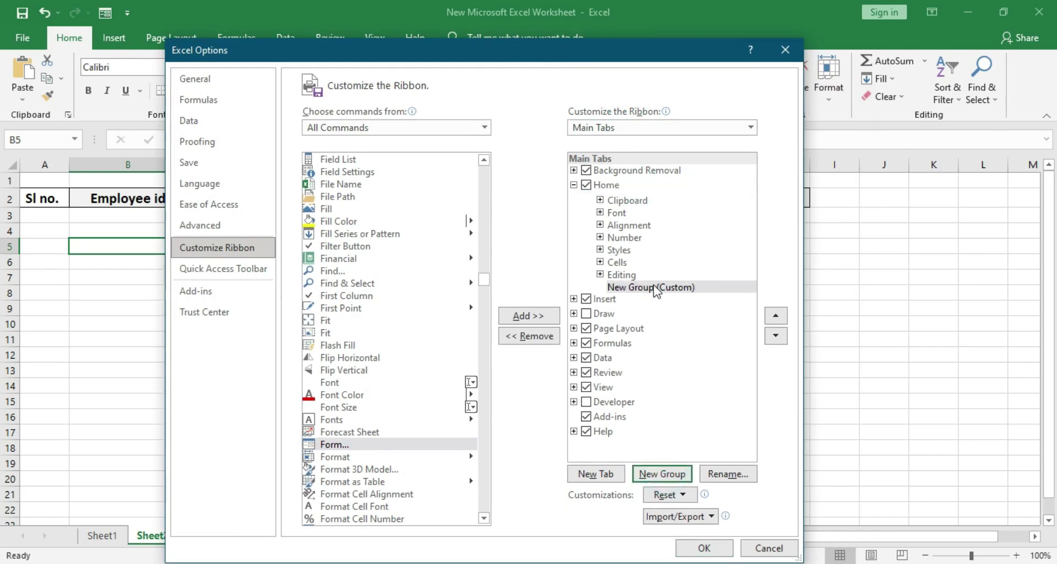
{"action": "left_click", "coordinate": [687, 287]}
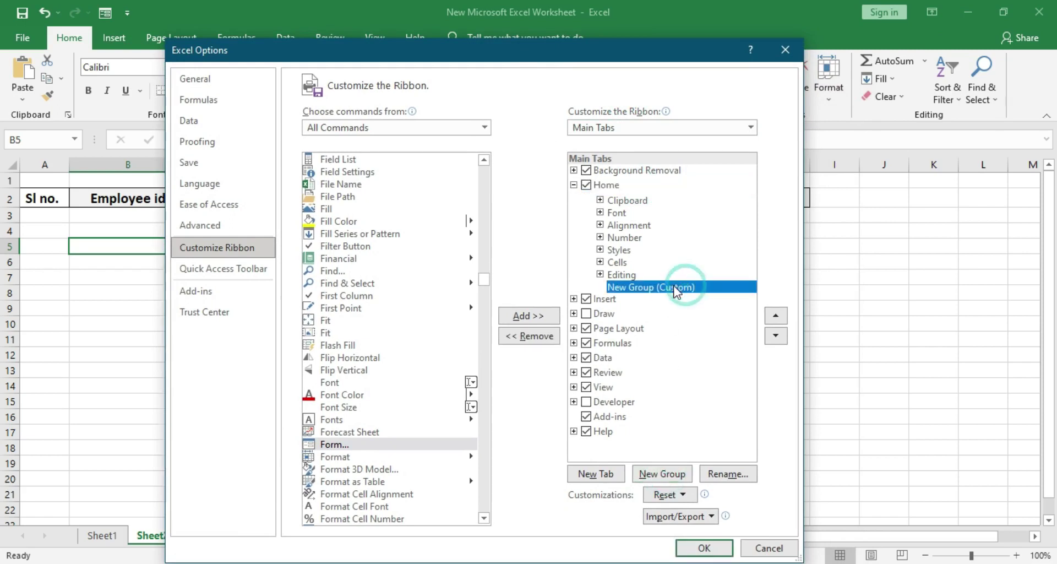
{"action": "left_click", "coordinate": [537, 315]}
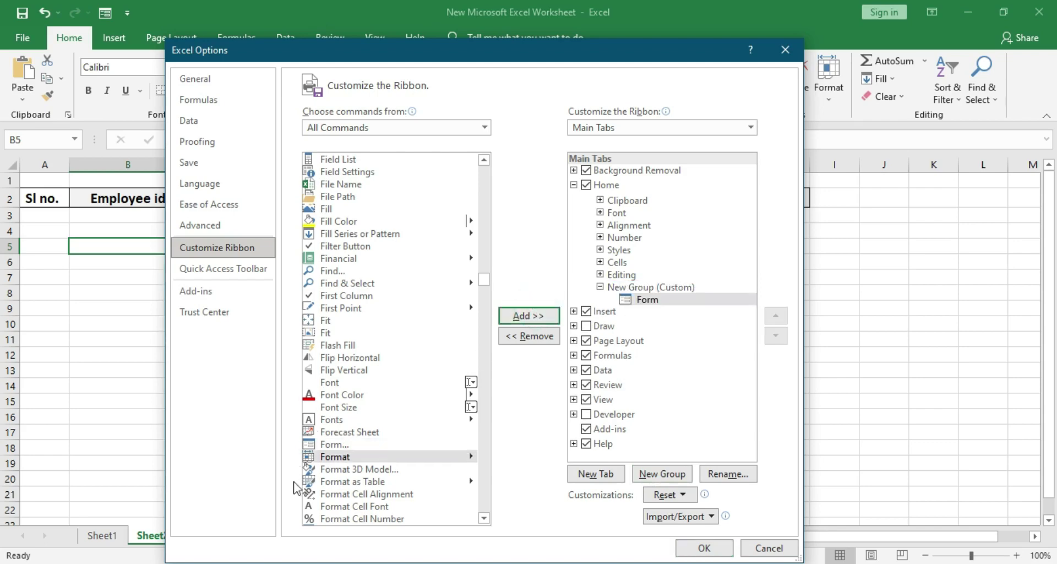
{"action": "left_click", "coordinate": [701, 555]}
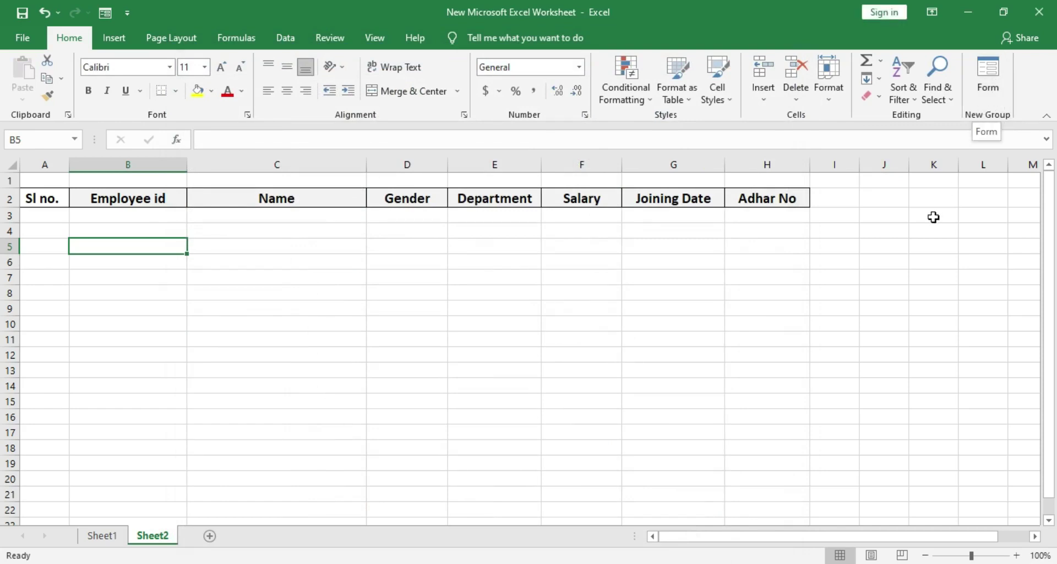
Try opening the data form from single cells, dismissing the range warning twice.
{"action": "left_click", "coordinate": [837, 327]}
{"action": "left_click", "coordinate": [498, 291]}
{"action": "left_click", "coordinate": [987, 83]}
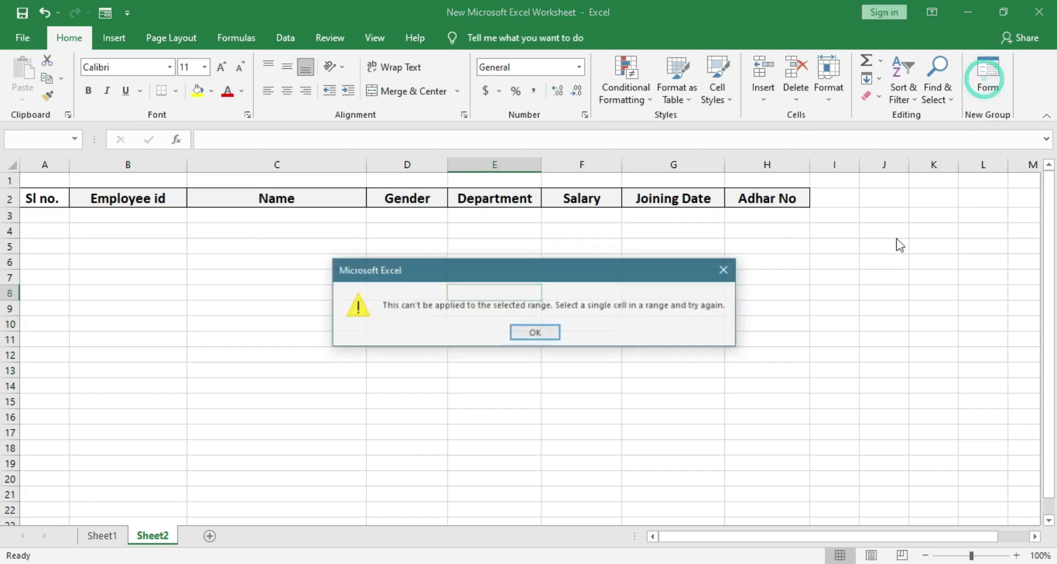
{"action": "left_click", "coordinate": [542, 334]}
{"action": "left_click", "coordinate": [148, 245]}
{"action": "left_click", "coordinate": [983, 95]}
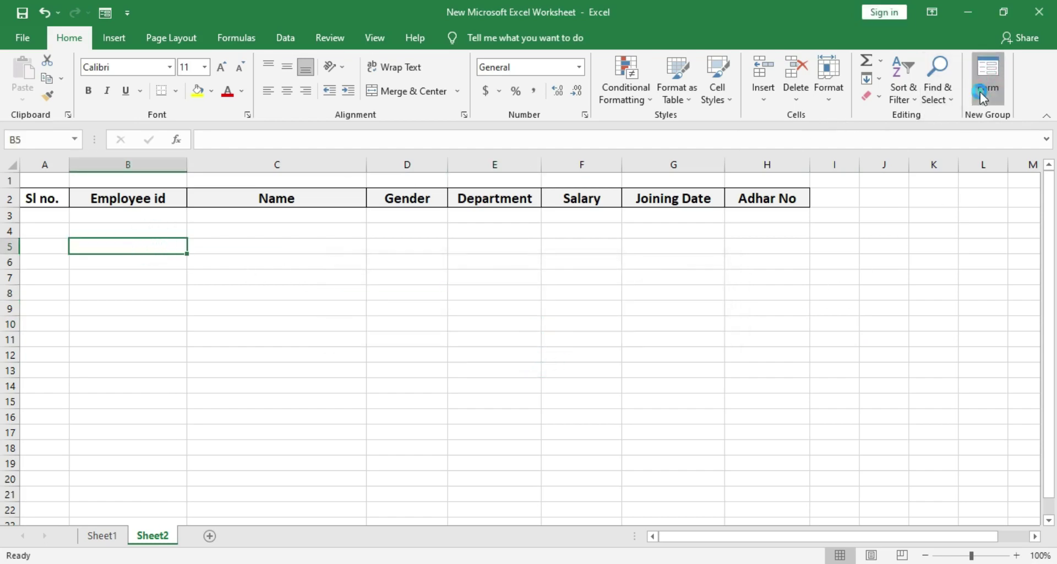
{"action": "left_click", "coordinate": [544, 331]}
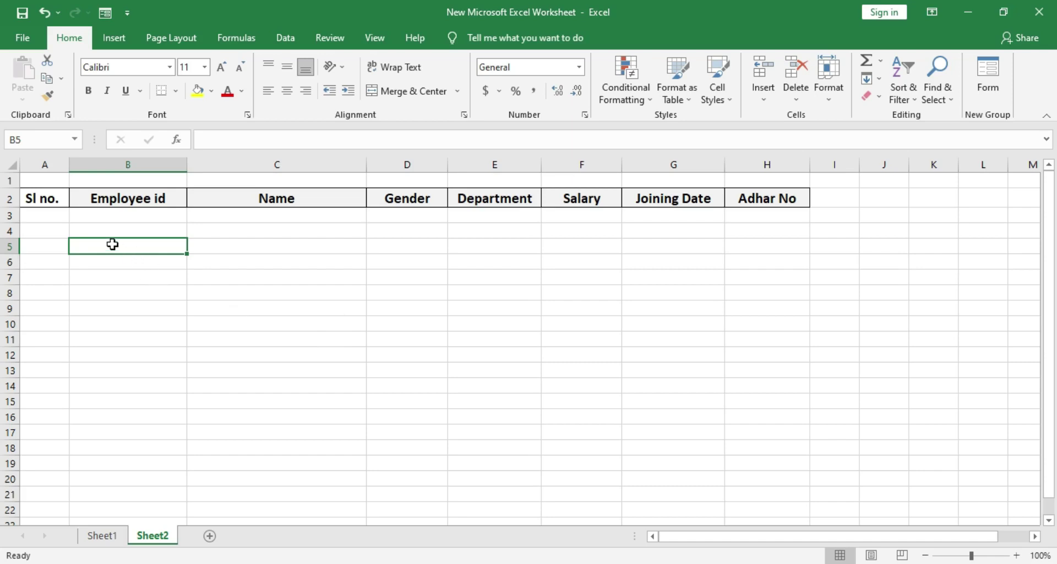
Open the data form on headers A2:H2, using the first row as column labels.
{"action": "left_click", "coordinate": [50, 197]}
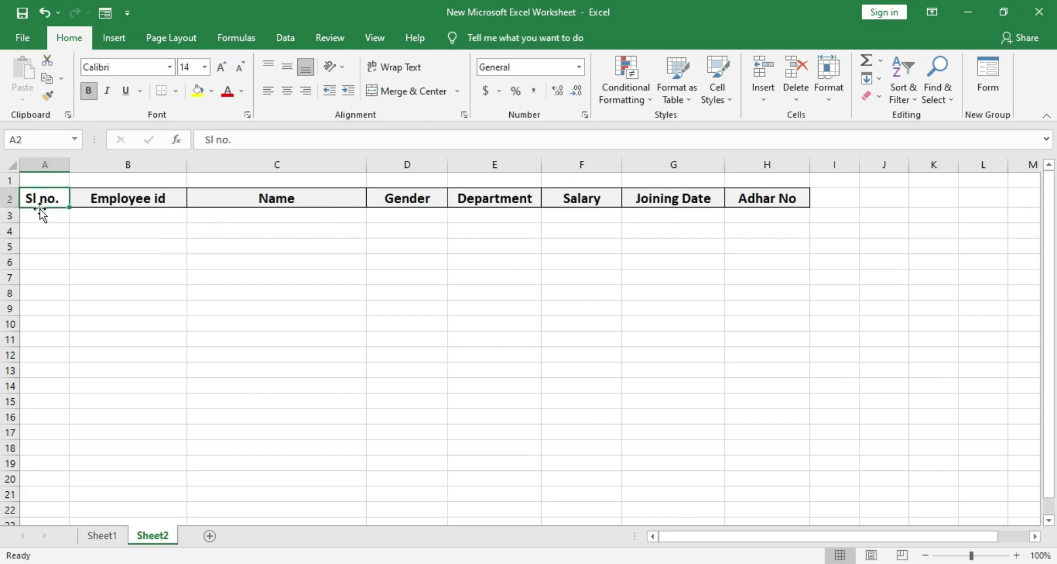
{"action": "left_click_drag", "start_coordinate": [38, 198], "coordinate": [802, 197]}
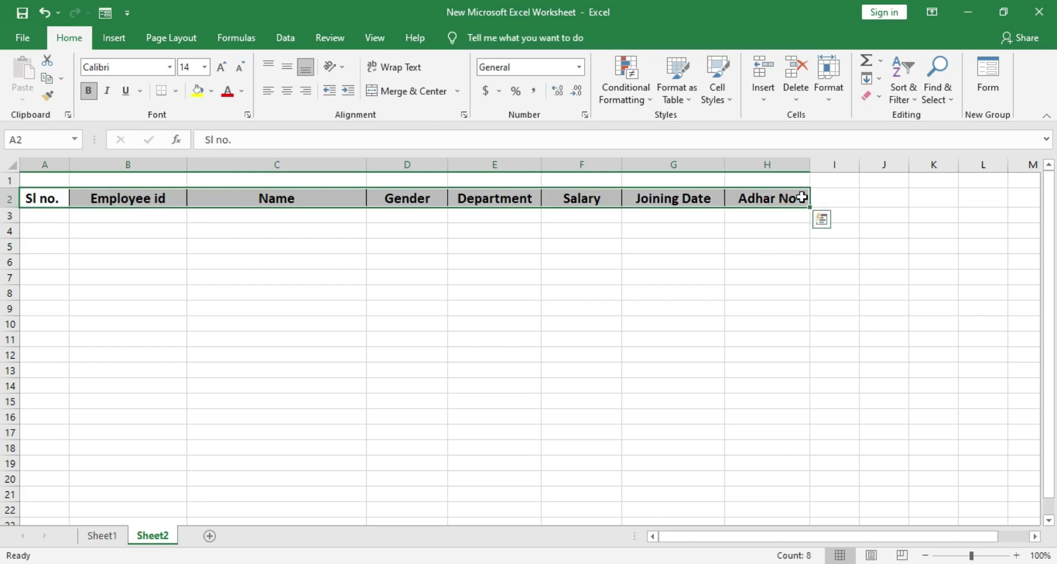
{"action": "left_click", "coordinate": [986, 94]}
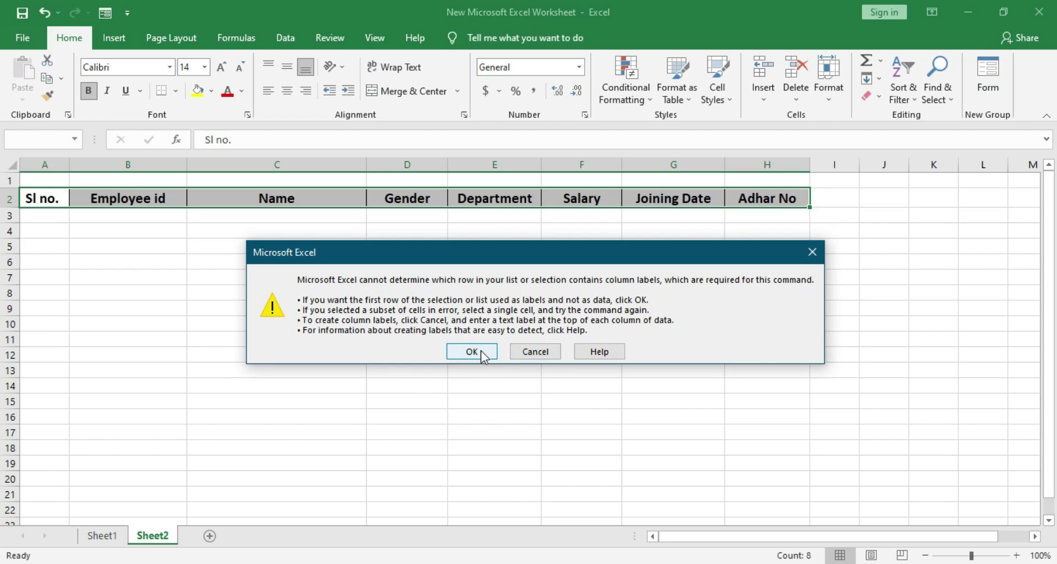
{"action": "left_click", "coordinate": [480, 351]}
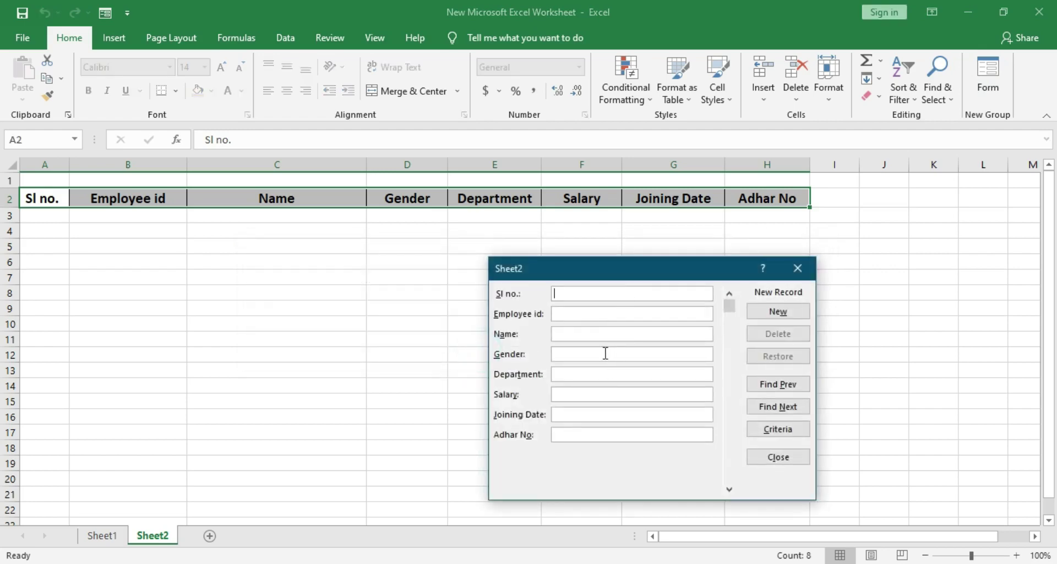
Enter employee id 12457, the employee's name and gender male, and add the record.
{"action": "type", "text": "1"}
{"action": "type", "text": "2457"}
{"action": "type", "text": "raja k"}
{"action": "type", "text": "umar"}
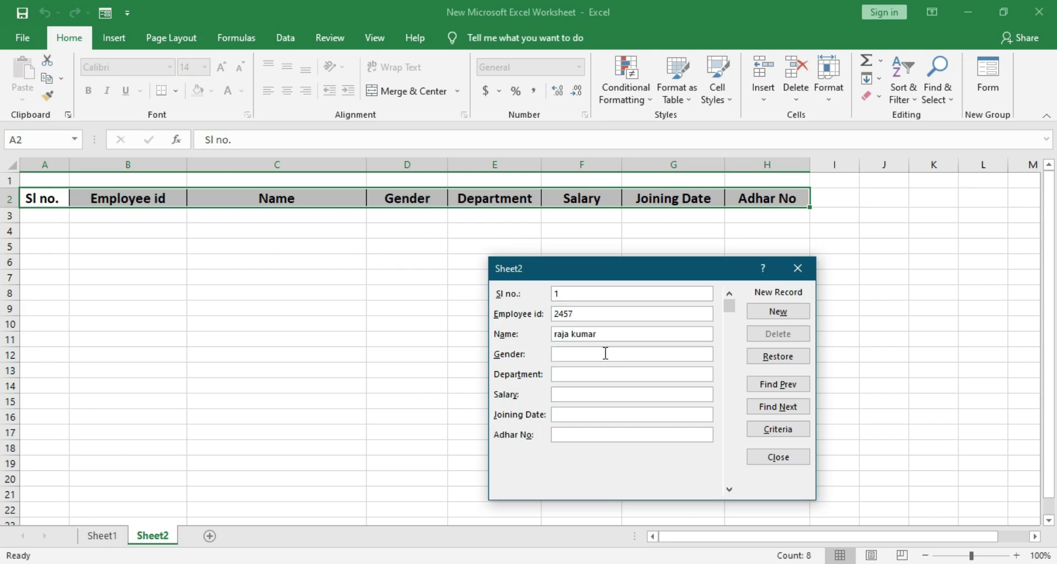
{"action": "type", "text": "male"}
{"action": "key", "text": "Tab"}
{"action": "key", "text": "Return"}
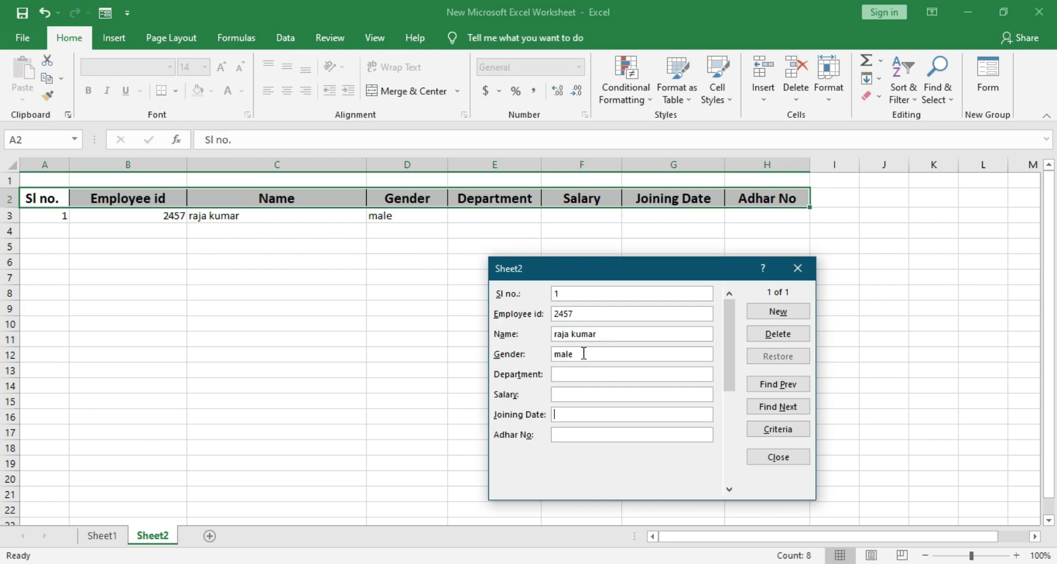
Fill in the Department field with 'civil' and commit the completed record to row 3.
{"action": "left_click", "coordinate": [568, 377]}
{"action": "key", "text": "Tab"}
{"action": "key", "text": "Tab"}
{"action": "key", "text": "Tab"}
{"action": "key", "text": "Tab"}
{"action": "key", "text": "Tab"}
{"action": "key", "text": "Tab"}
{"action": "key", "text": "Tab"}
{"action": "key", "text": "Tab"}
{"action": "key", "text": "Tab"}
{"action": "key", "text": "Tab"}
{"action": "type", "text": "civil"}
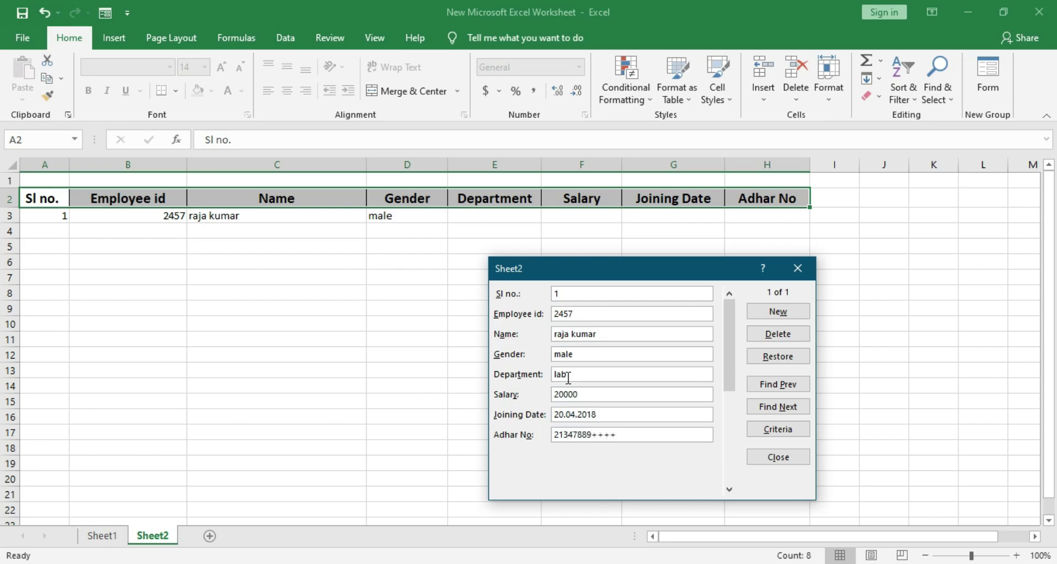
{"action": "key", "text": "Return"}
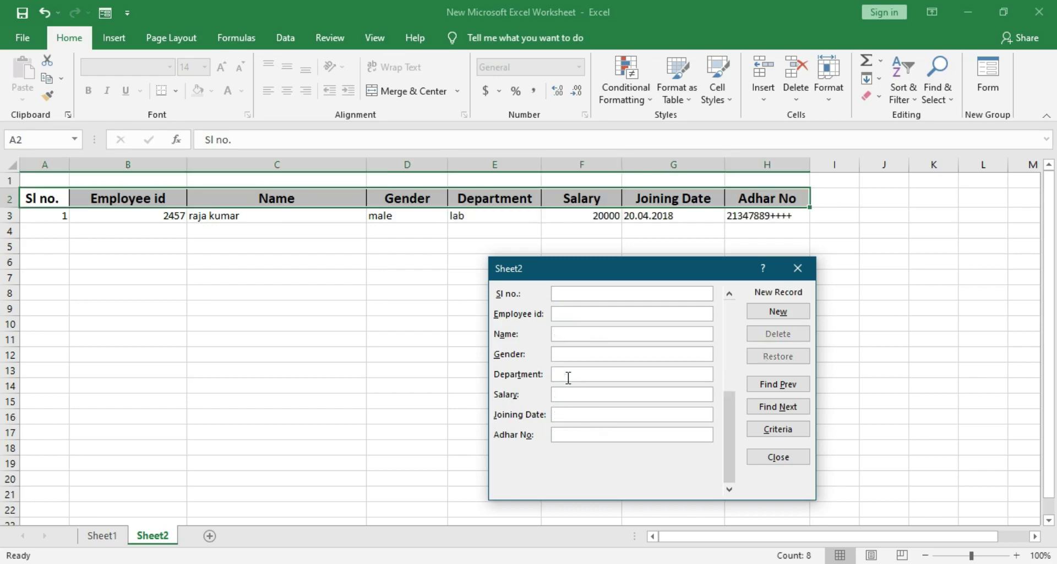
Close the data form and select the first record's serial number cell.
{"action": "left_click", "coordinate": [588, 291]}
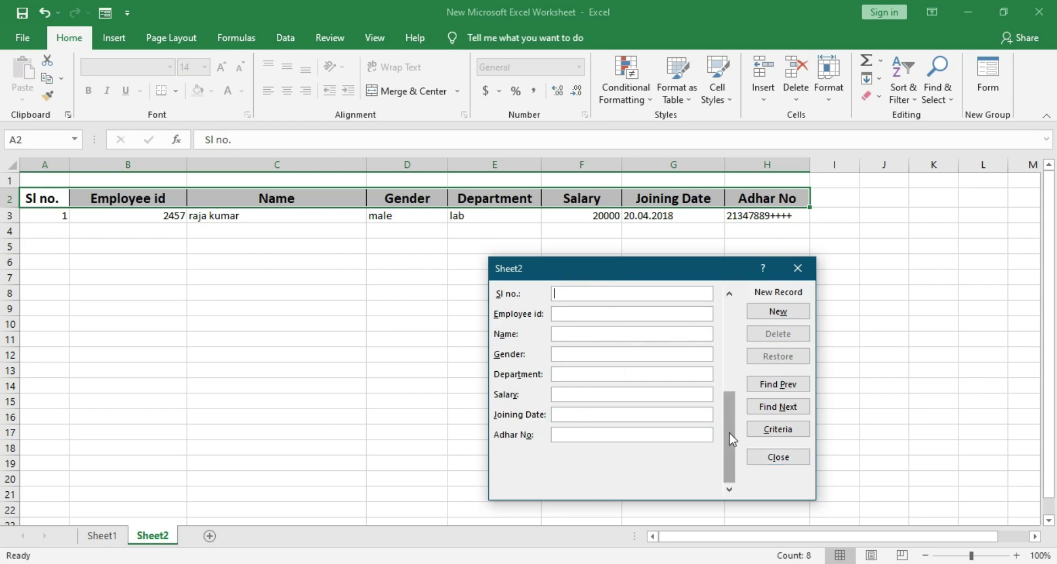
{"action": "mouse_move", "coordinate": [728, 440]}
{"action": "left_mouse_down"}
{"action": "mouse_move", "coordinate": [726, 322]}
{"action": "mouse_move", "coordinate": [737, 434]}
{"action": "left_mouse_up"}
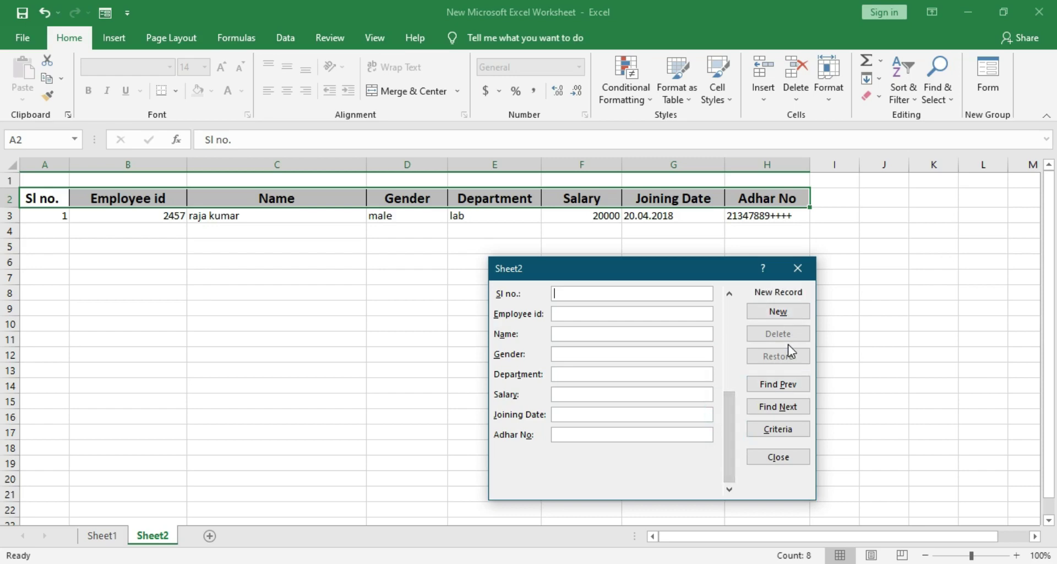
{"action": "left_click", "coordinate": [797, 268]}
{"action": "left_click", "coordinate": [28, 217]}
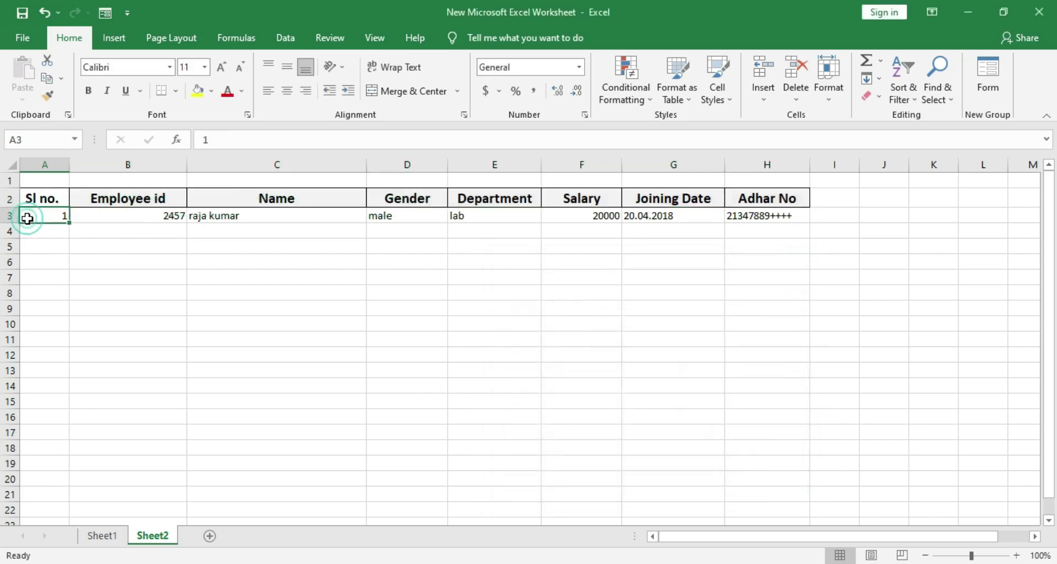
{"action": "double_click", "coordinate": [28, 217]}
{"action": "left_click", "coordinate": [28, 243]}
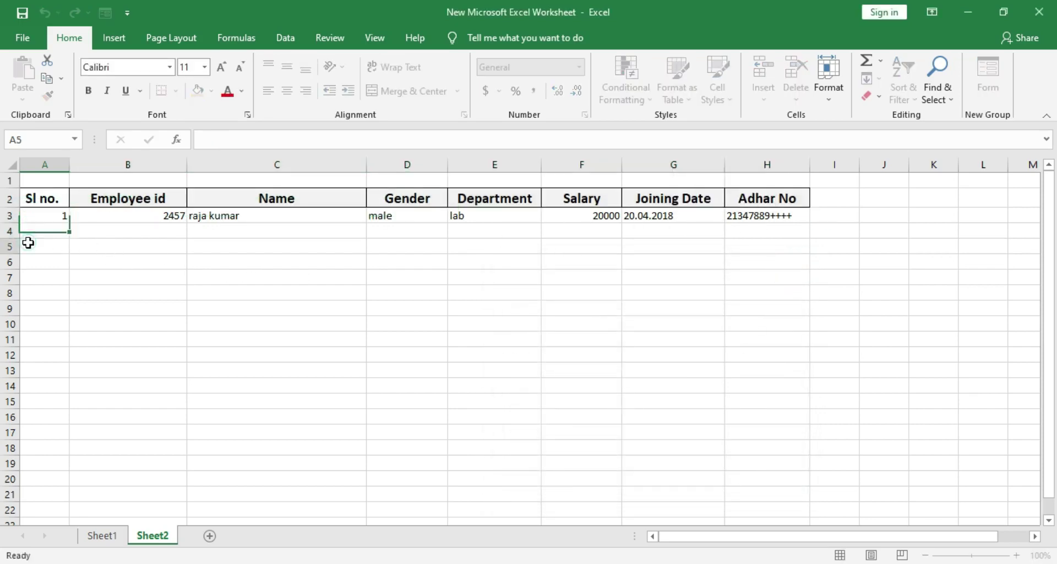
{"action": "left_click_drag", "start_coordinate": [47, 222], "coordinate": [772, 218]}
{"action": "left_click", "coordinate": [1003, 64]}
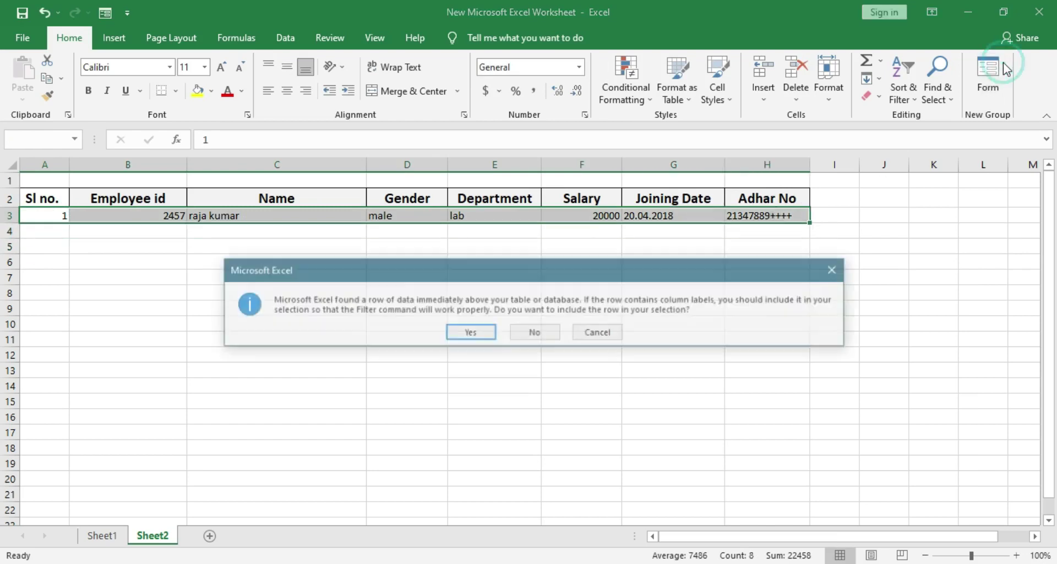
{"action": "left_click", "coordinate": [475, 336]}
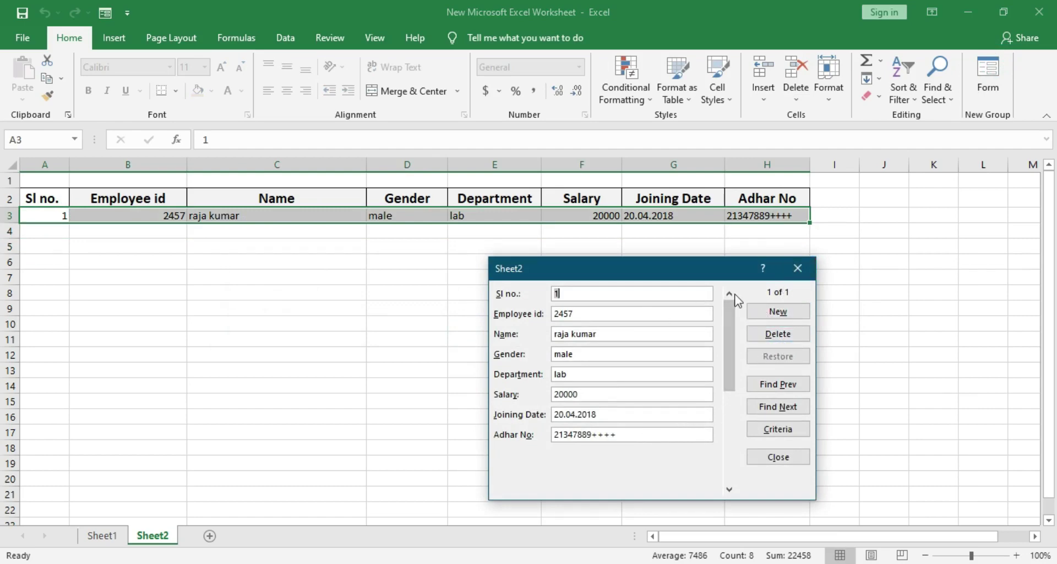
{"action": "left_click", "coordinate": [797, 269]}
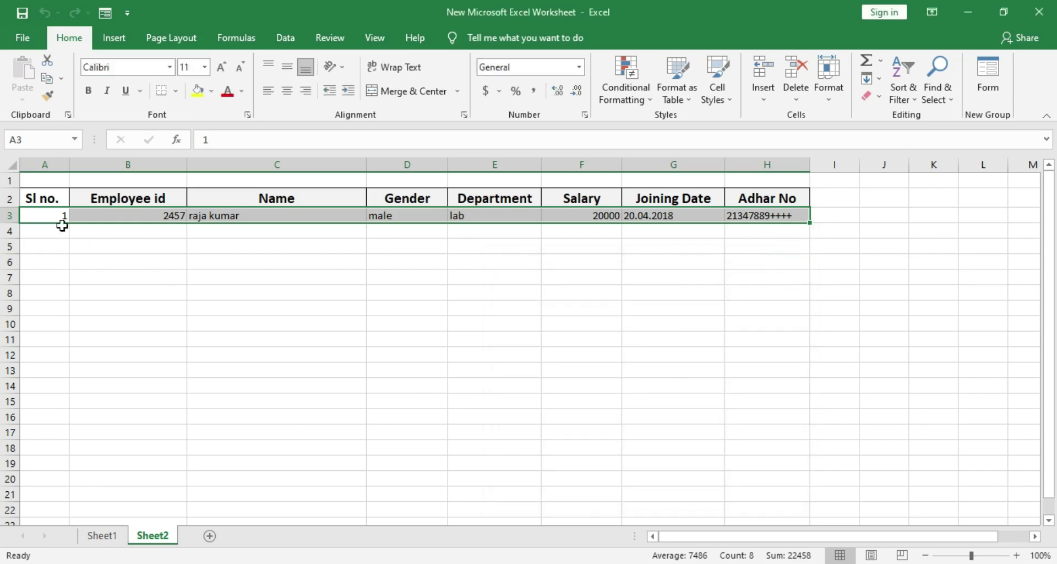
{"action": "left_click", "coordinate": [46, 214]}
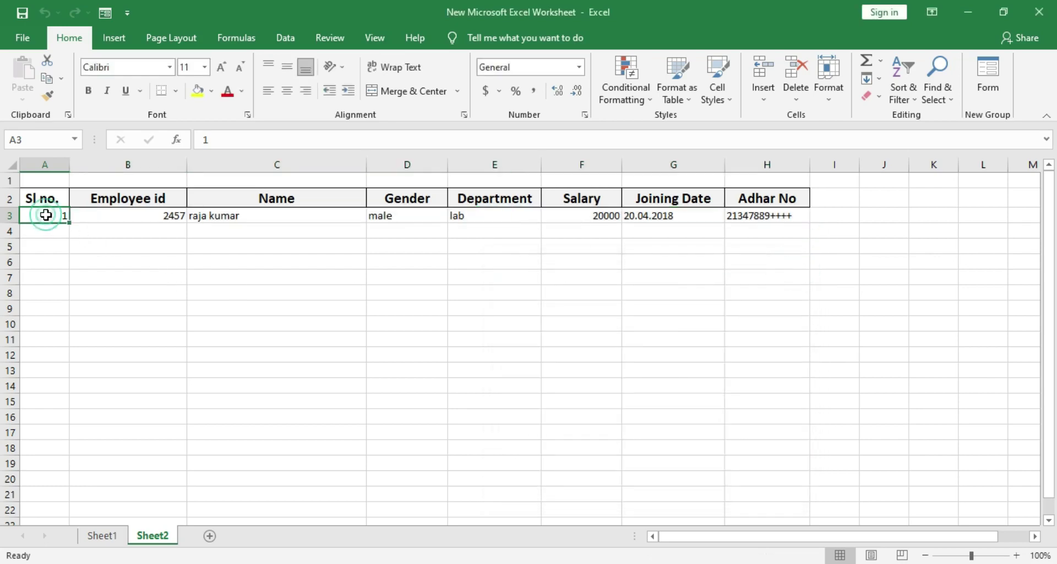
Fill the first record down through row 8.
{"action": "left_click", "coordinate": [139, 320]}
{"action": "left_click_drag", "start_coordinate": [51, 215], "coordinate": [812, 300]}
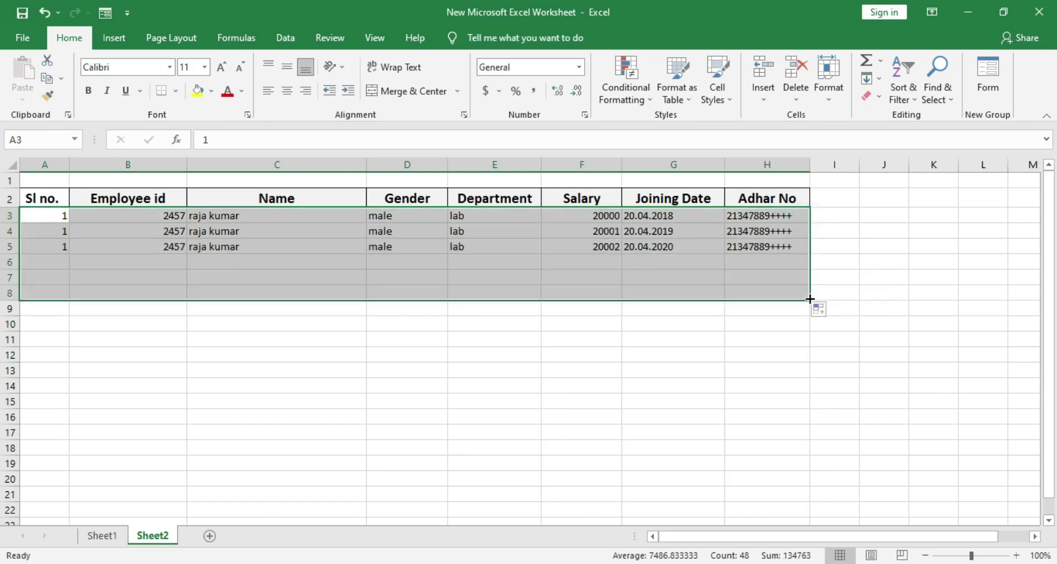
{"action": "left_click", "coordinate": [745, 369]}
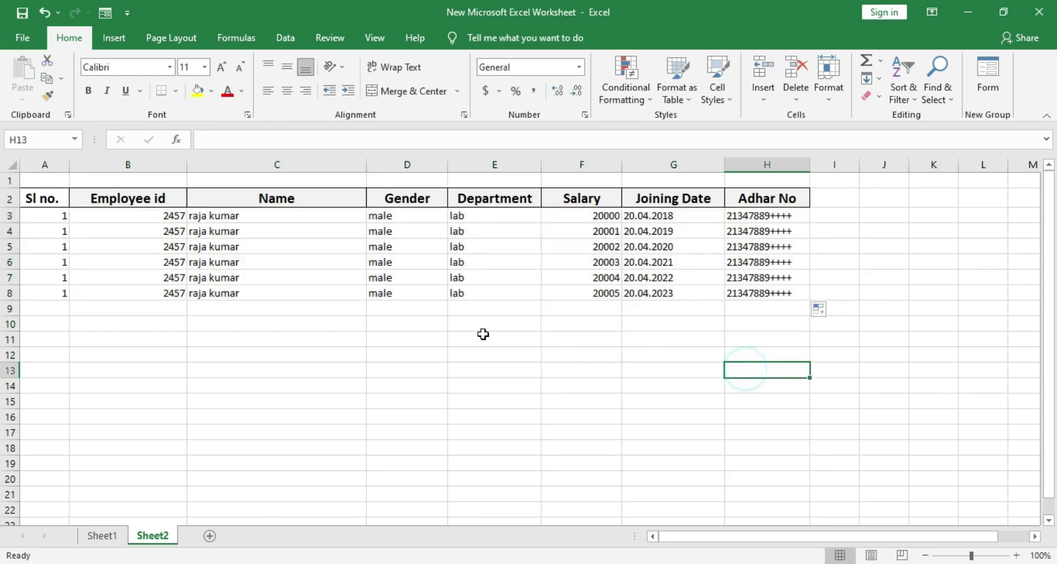
Number the records 1 to 6 by typing 2 in A4 and filling down to A8.
{"action": "left_click", "coordinate": [64, 218]}
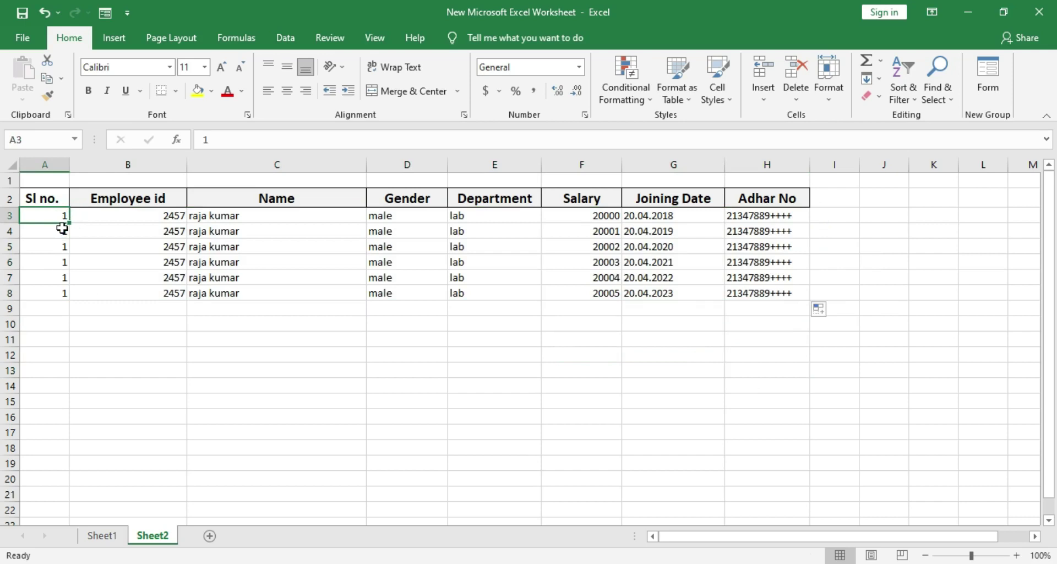
{"action": "left_click", "coordinate": [63, 228]}
{"action": "type", "text": "2"}
{"action": "key", "text": "Tab"}
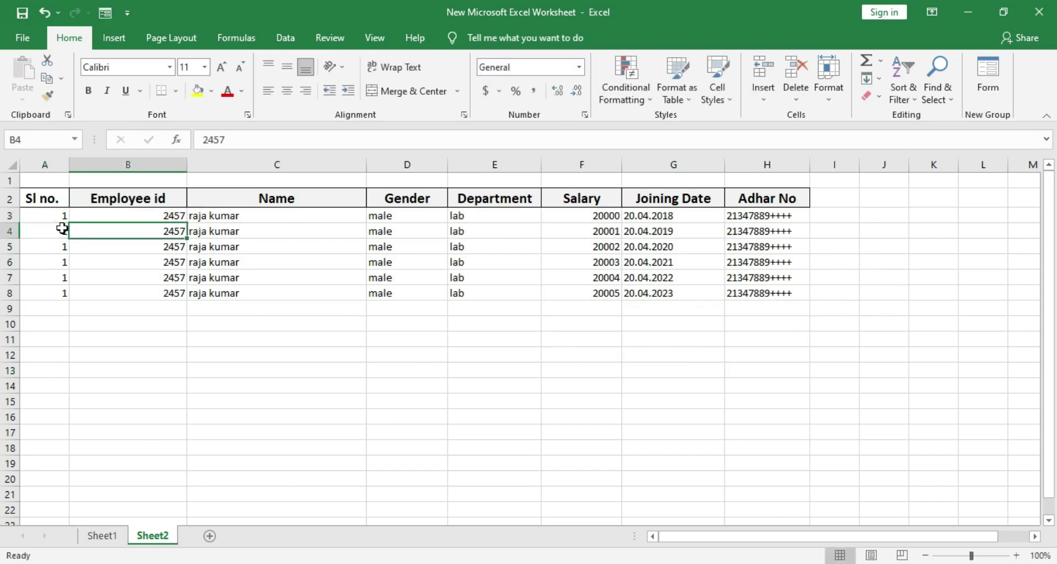
{"action": "left_click_drag", "start_coordinate": [56, 212], "coordinate": [72, 298]}
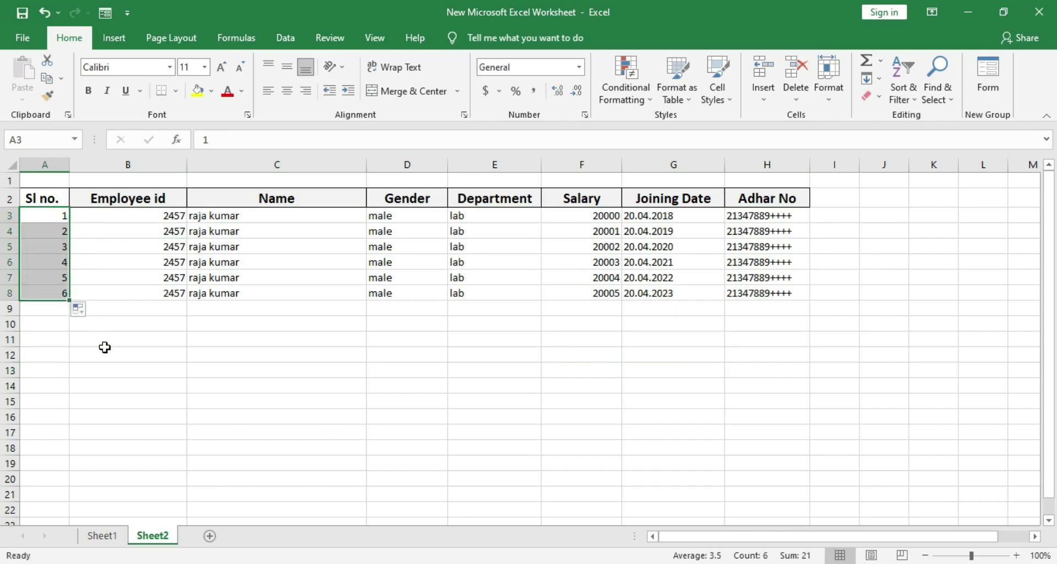
Step through the column headings from Employee id to Adhar No.
{"action": "left_click", "coordinate": [137, 199]}
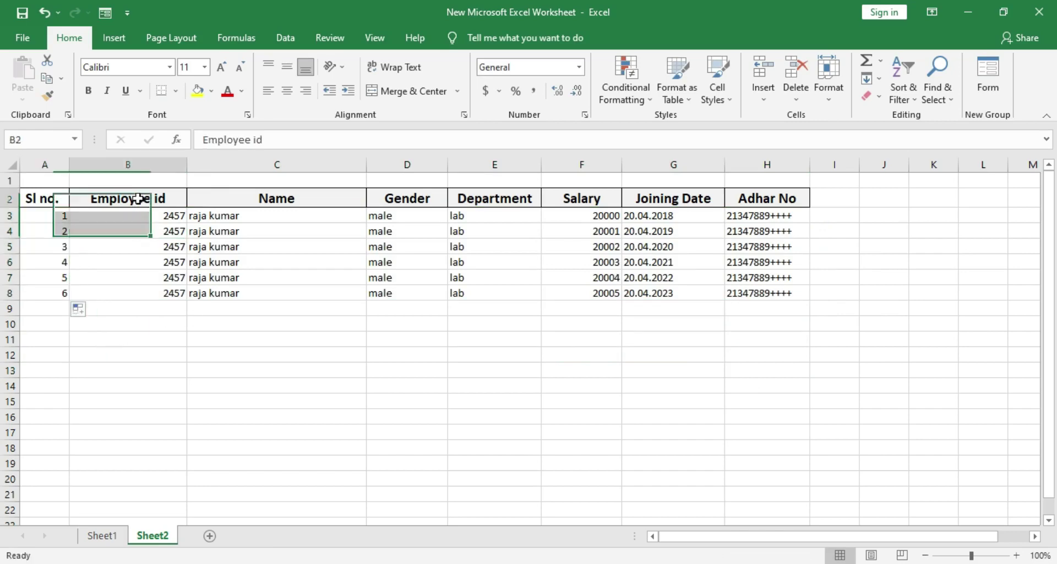
{"action": "left_click", "coordinate": [237, 199]}
{"action": "left_click", "coordinate": [426, 197]}
{"action": "left_click", "coordinate": [478, 195]}
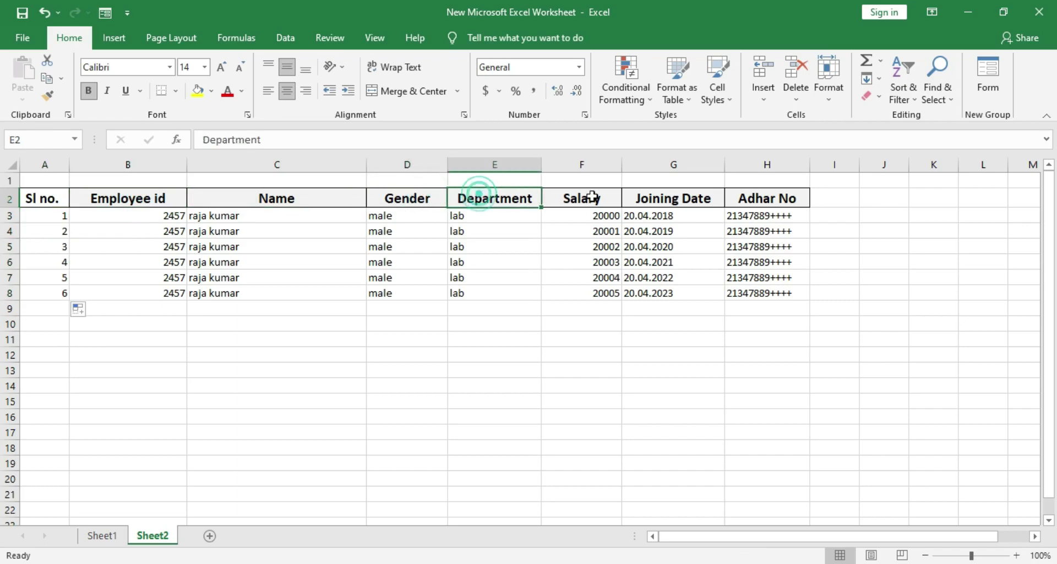
{"action": "left_click", "coordinate": [592, 197]}
{"action": "left_click", "coordinate": [685, 198]}
{"action": "left_click", "coordinate": [776, 198]}
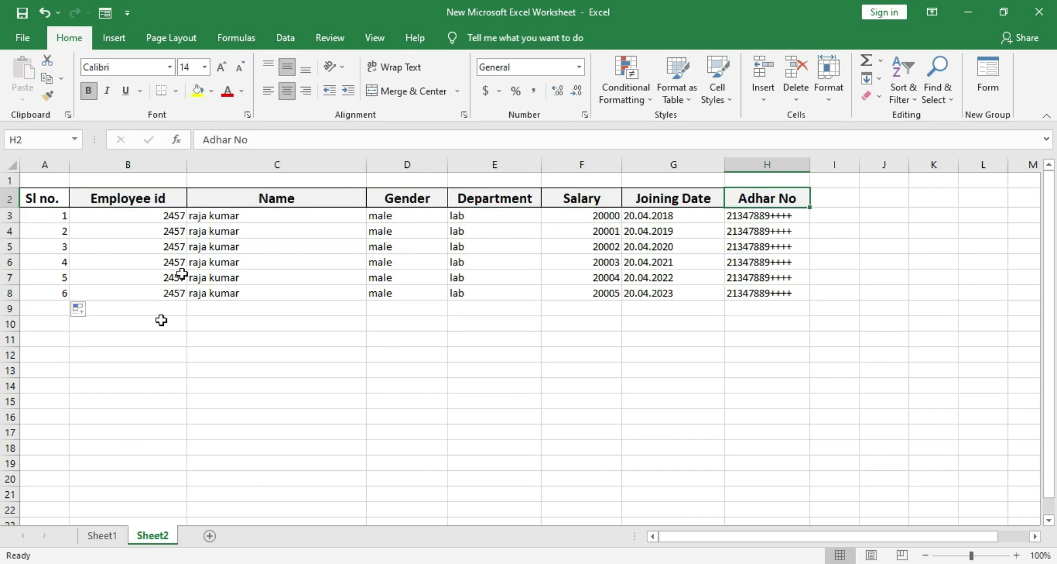
Select the third record's row, then try opening the data entry form.
{"action": "left_click", "coordinate": [65, 247]}
{"action": "key", "text": "ctrl+shift+Right"}
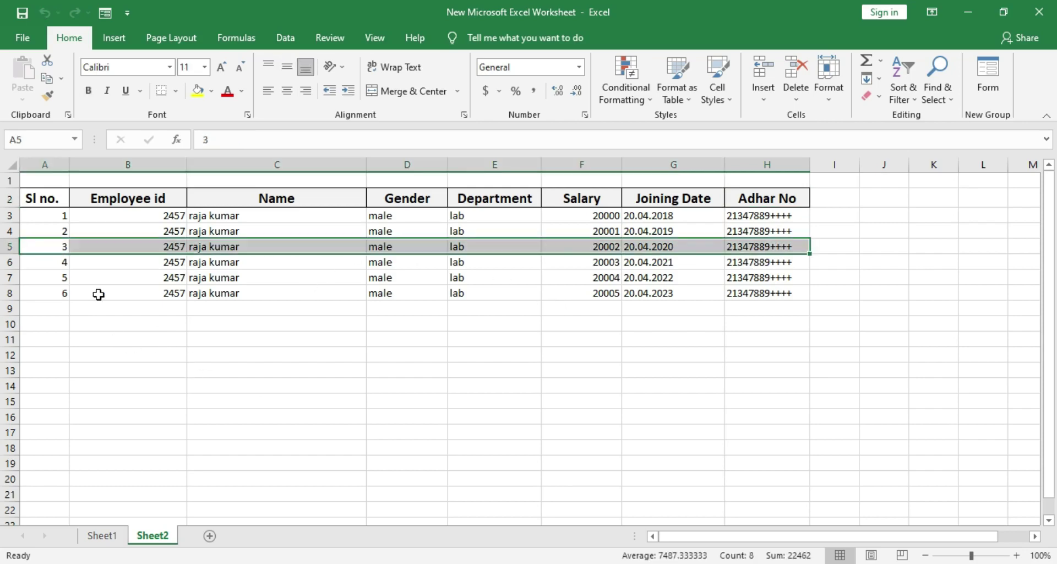
{"action": "left_click", "coordinate": [65, 330]}
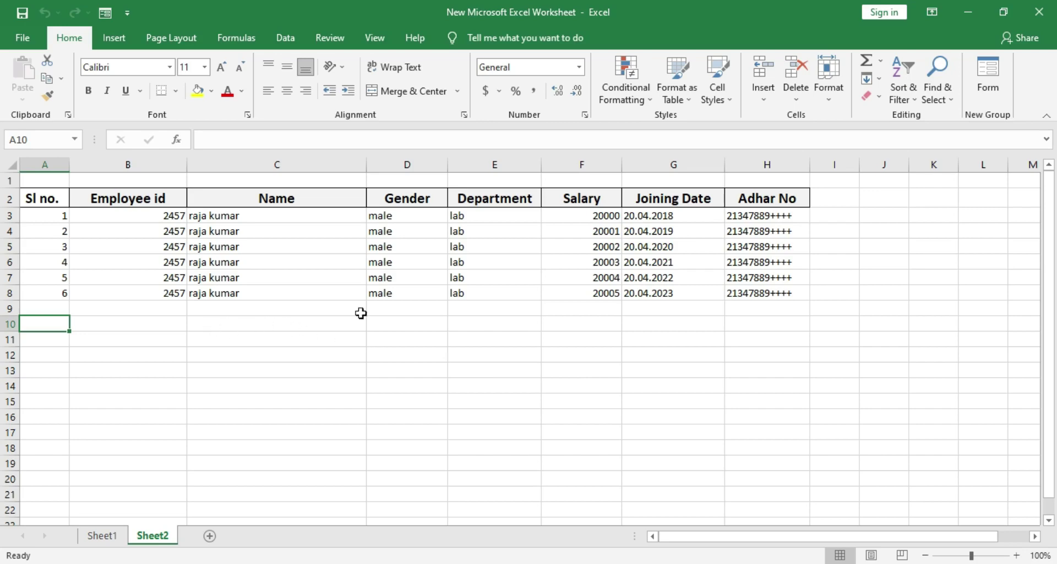
{"action": "left_click", "coordinate": [997, 88]}
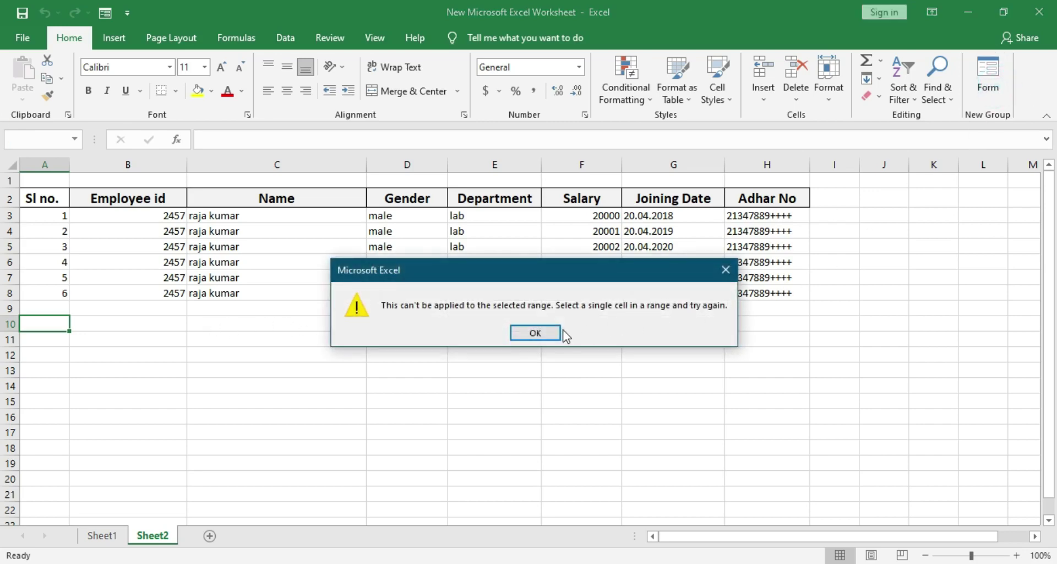
Dismiss the selected-range warning and select a cell in empty row 9 beside the table.
{"action": "left_click", "coordinate": [546, 333]}
{"action": "left_click", "coordinate": [806, 308]}
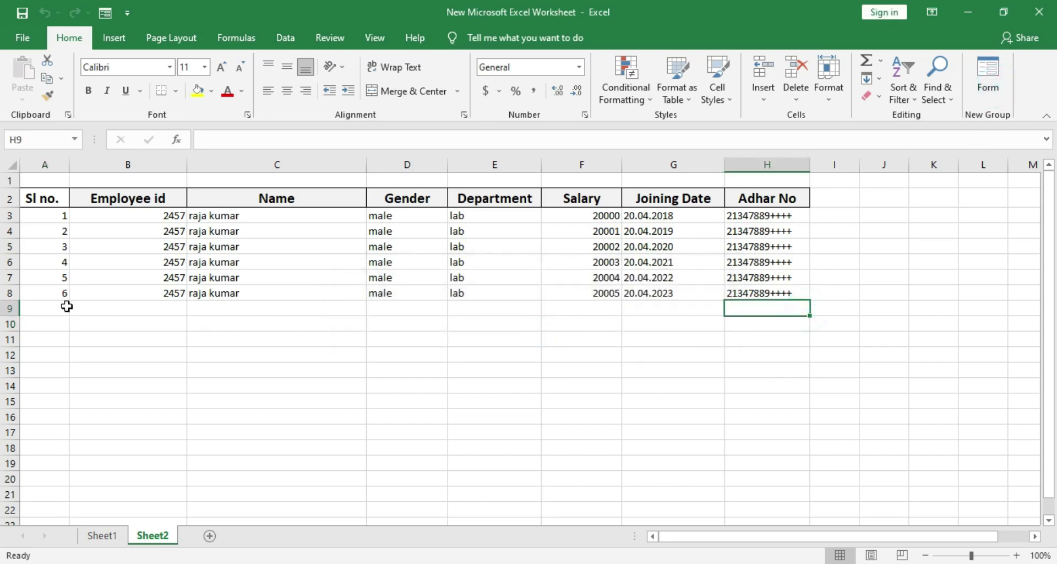
{"action": "left_click", "coordinate": [156, 313]}
{"action": "left_click", "coordinate": [59, 306]}
{"action": "left_click", "coordinate": [130, 305]}
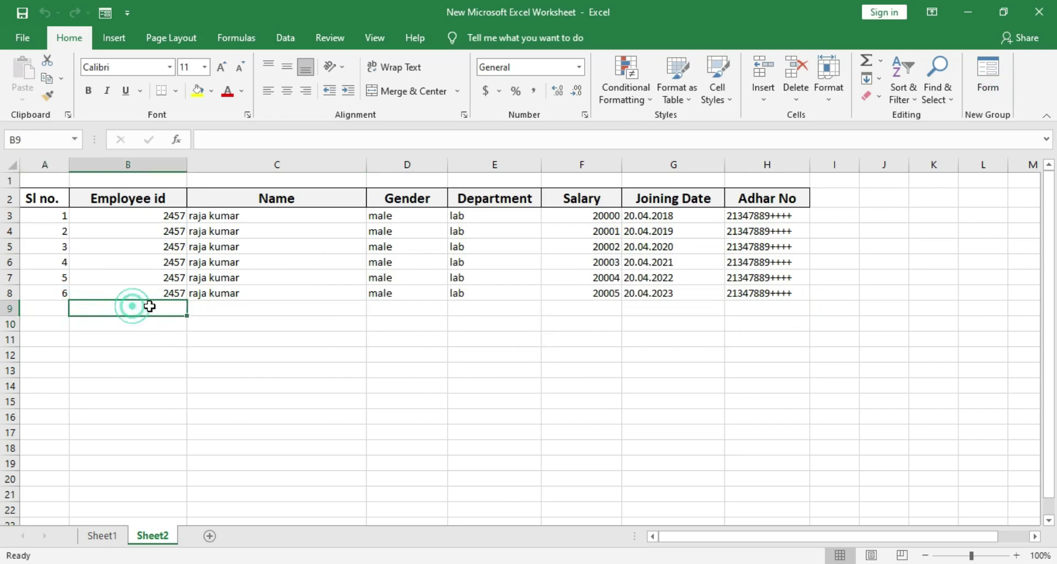
{"action": "left_click", "coordinate": [215, 306]}
Start a blank new record in the data form and enter its first values (1, then 5).
{"action": "left_click", "coordinate": [987, 78]}
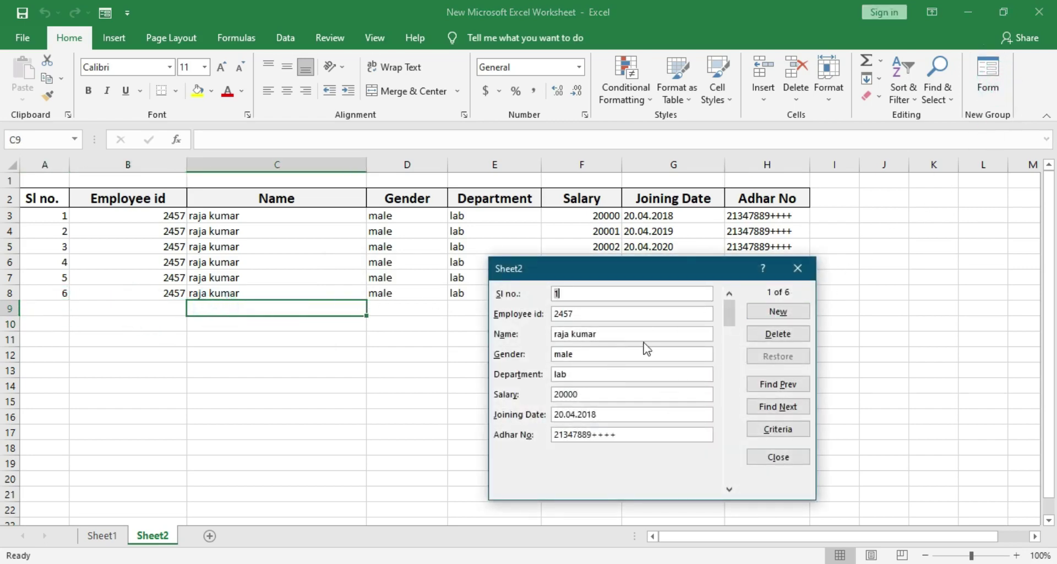
{"action": "left_click", "coordinate": [773, 312]}
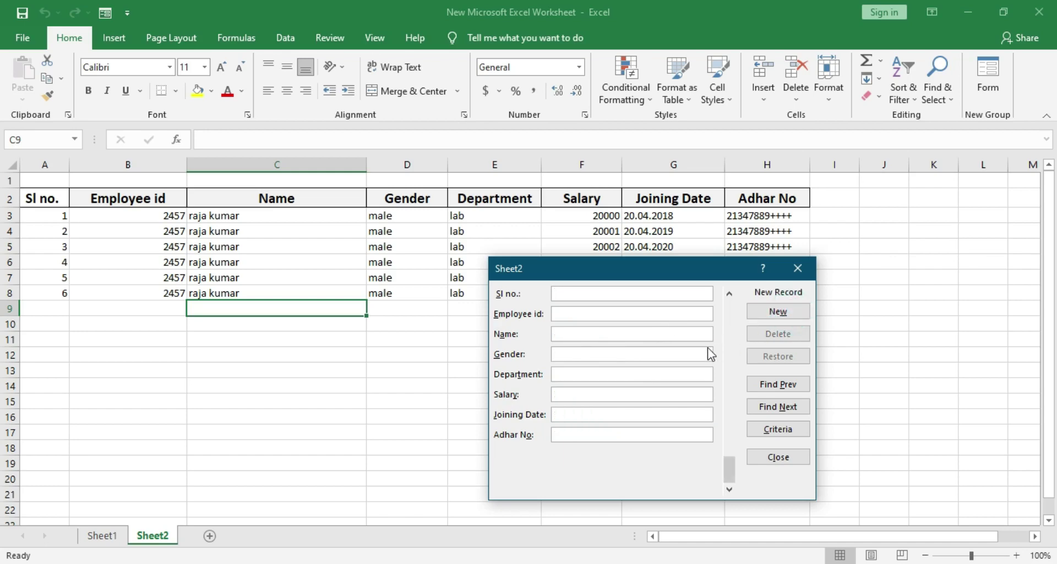
{"action": "type", "text": "1"}
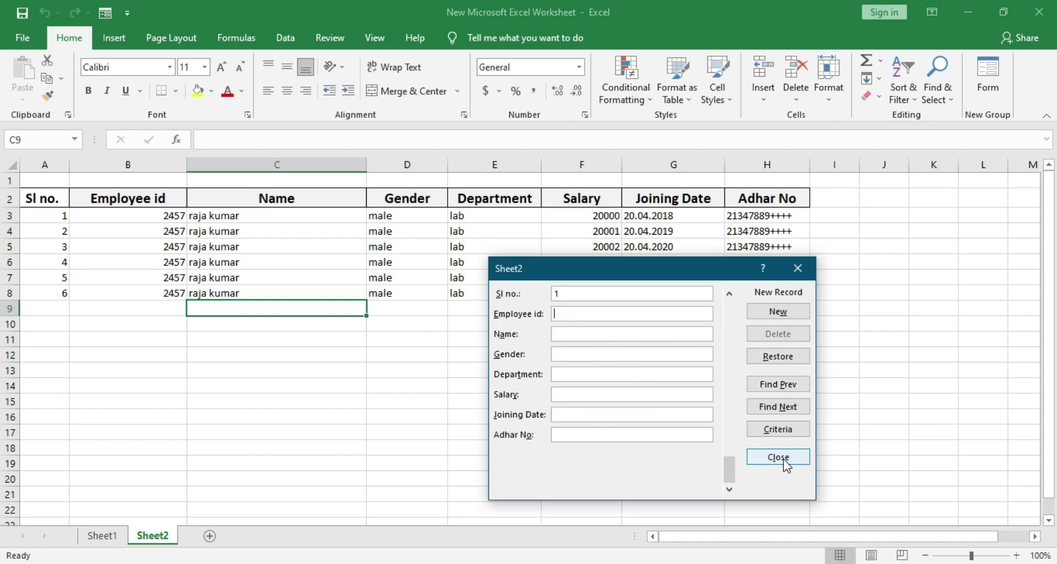
{"action": "left_click_drag", "start_coordinate": [695, 297], "coordinate": [548, 296]}
{"action": "type", "text": "5"}
Fill the remaining fields with 22, 2, 2, 2, add the record, and close the form.
{"action": "key", "text": "Tab"}
{"action": "type", "text": "22"}
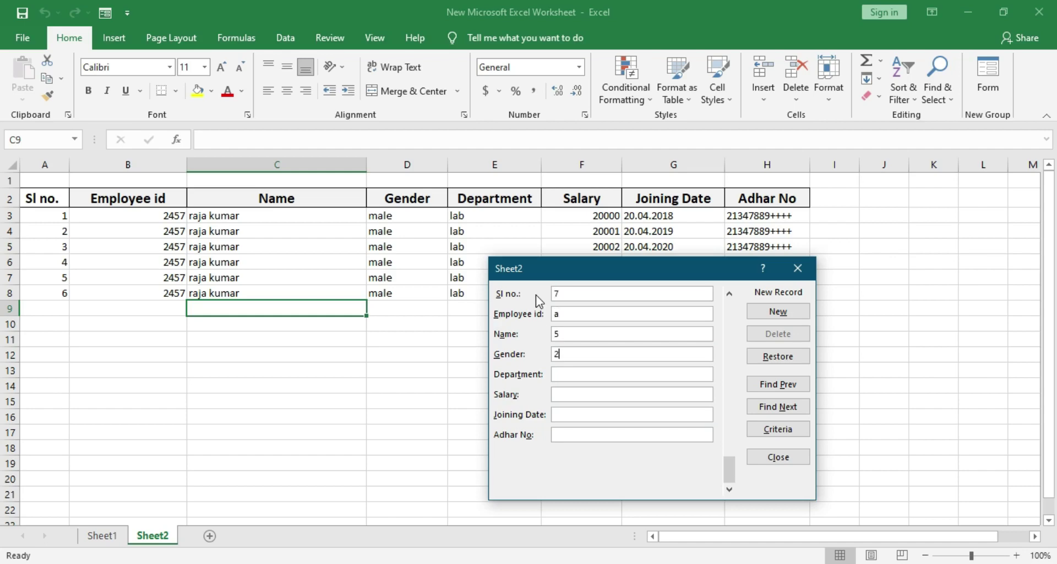
{"action": "key", "text": "Tab"}
{"action": "type", "text": "2"}
{"action": "key", "text": "Tab"}
{"action": "type", "text": "2"}
{"action": "key", "text": "Tab"}
{"action": "type", "text": "2"}
{"action": "key", "text": "Tab"}
{"action": "type", "text": "2"}
{"action": "key", "text": "Return"}
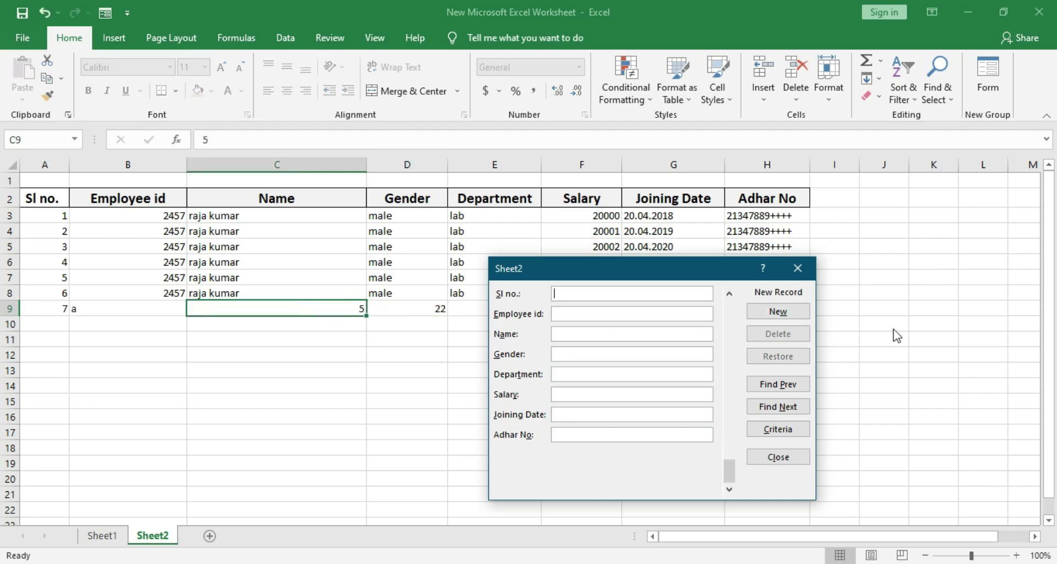
{"action": "left_click", "coordinate": [798, 268]}
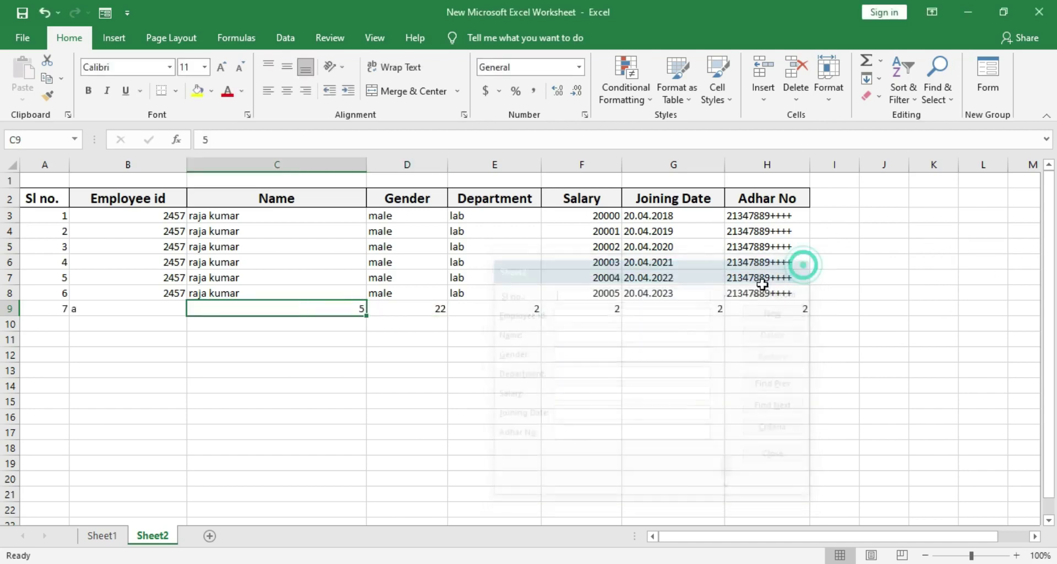
{"action": "left_click_drag", "start_coordinate": [33, 312], "coordinate": [335, 317]}
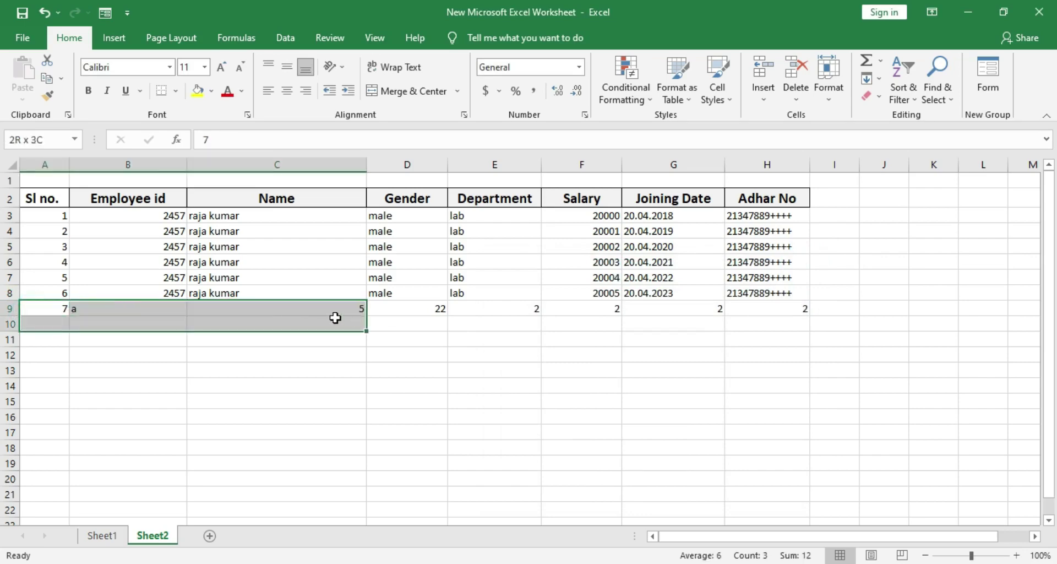
{"action": "left_click", "coordinate": [56, 306]}
{"action": "left_click", "coordinate": [977, 81]}
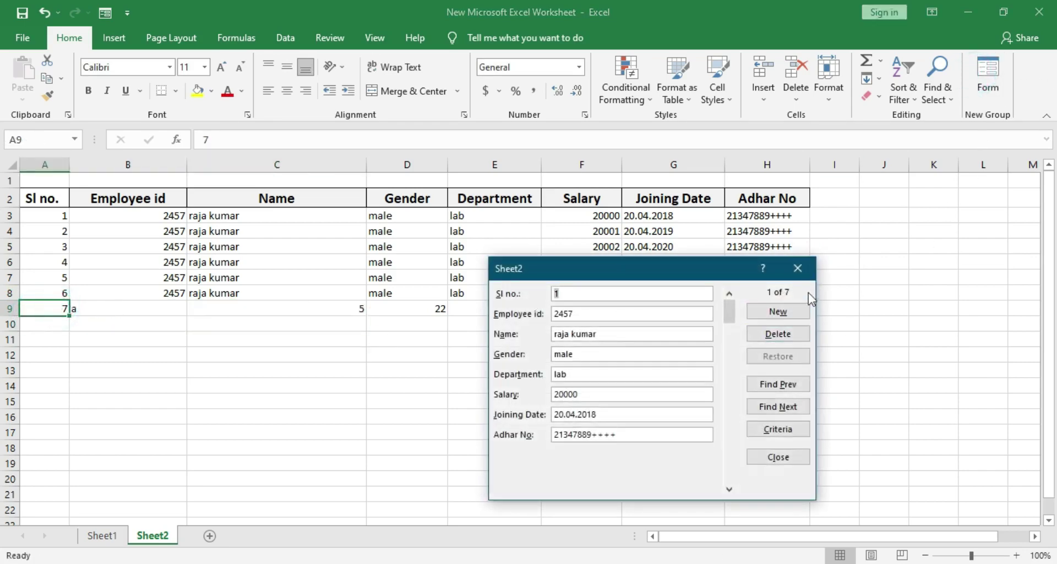
{"action": "left_click", "coordinate": [801, 262]}
{"action": "left_click_drag", "start_coordinate": [47, 198], "coordinate": [913, 202]}
{"action": "left_click", "coordinate": [9, 198]}
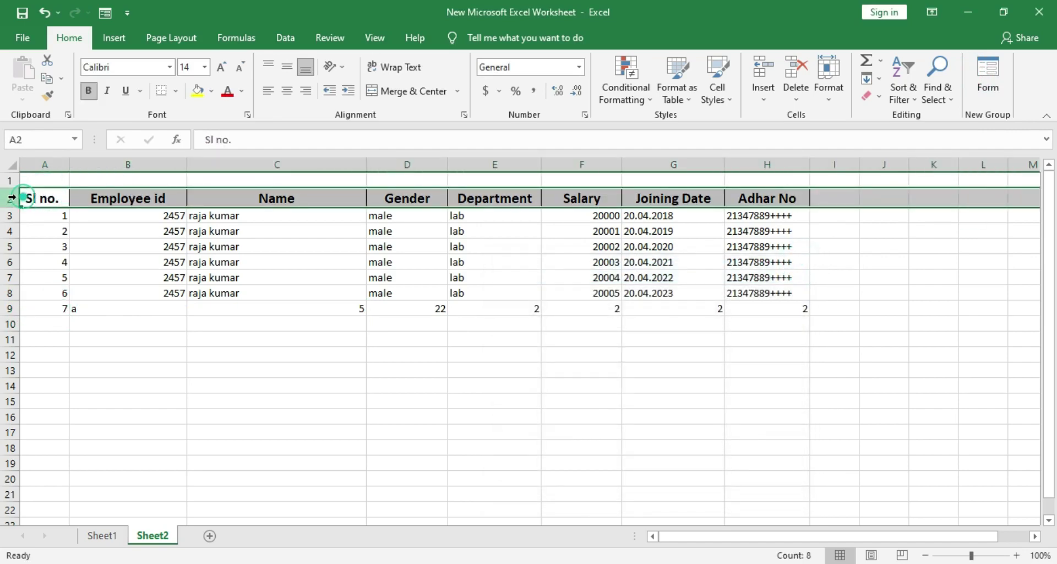
{"action": "left_click", "coordinate": [985, 74]}
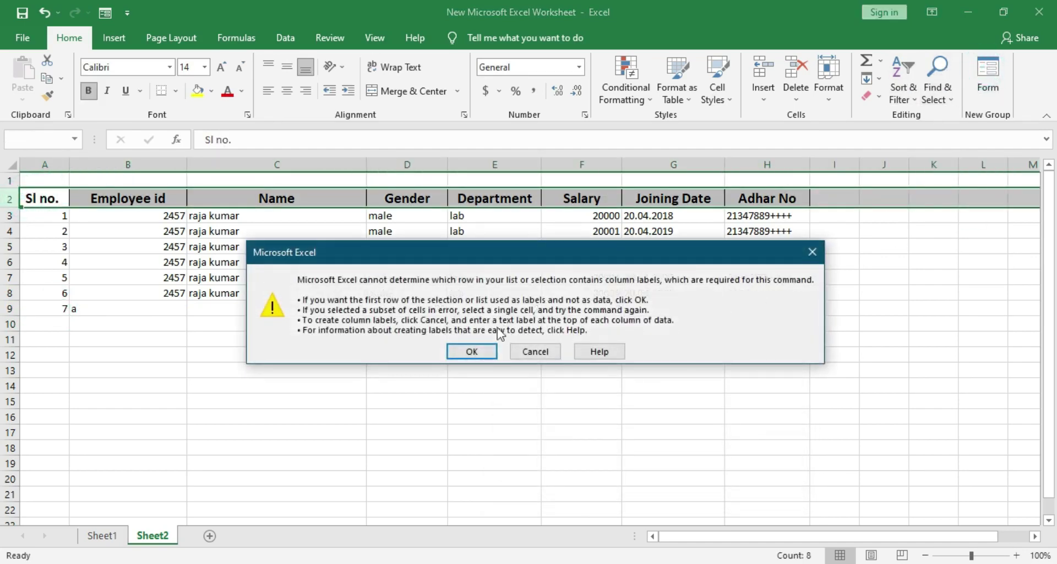
{"action": "left_click", "coordinate": [473, 353]}
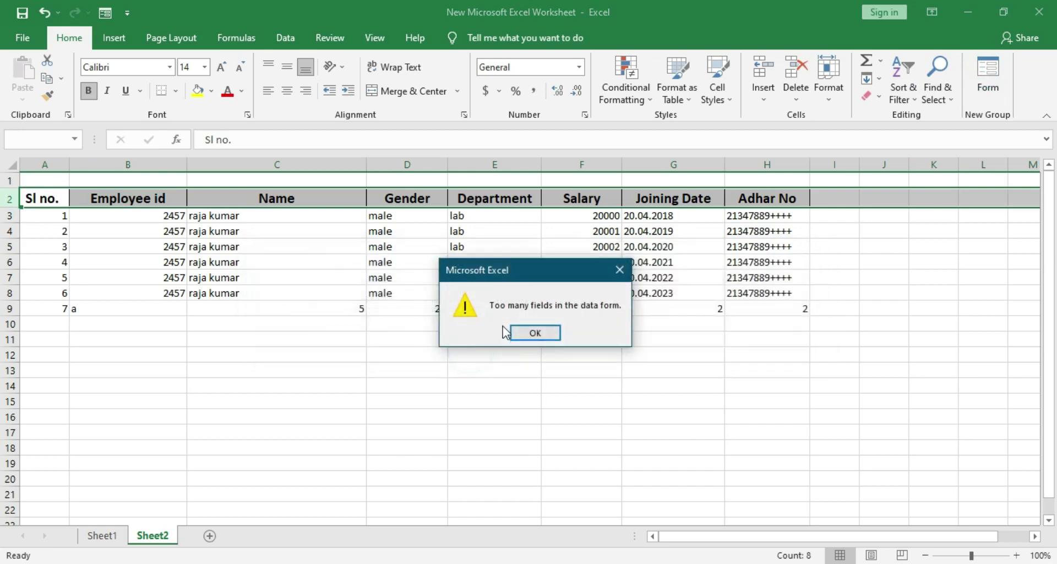
{"action": "left_click", "coordinate": [540, 333]}
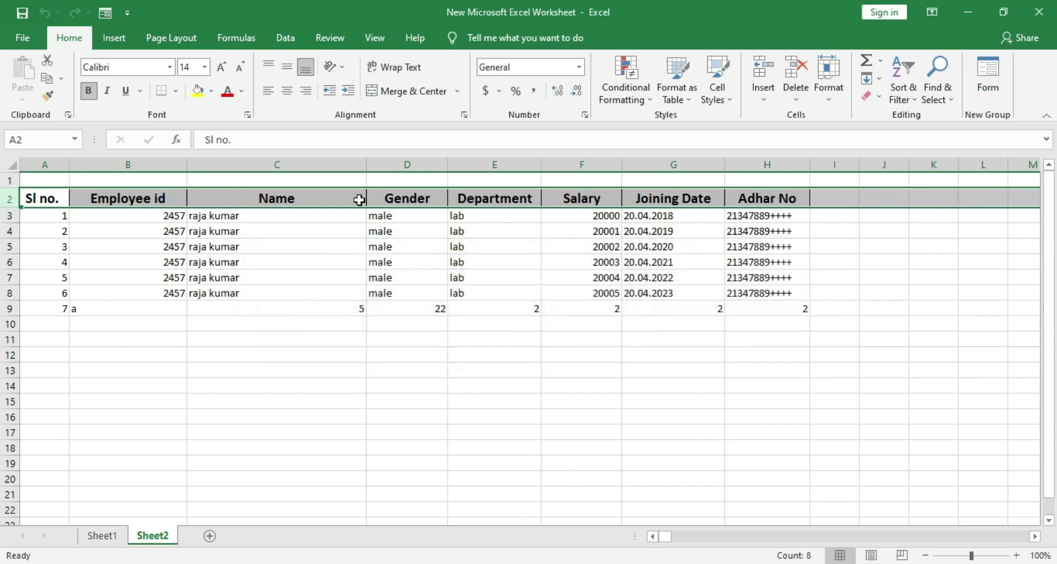
{"action": "left_click", "coordinate": [49, 204]}
{"action": "left_click_drag", "start_coordinate": [48, 204], "coordinate": [774, 197]}
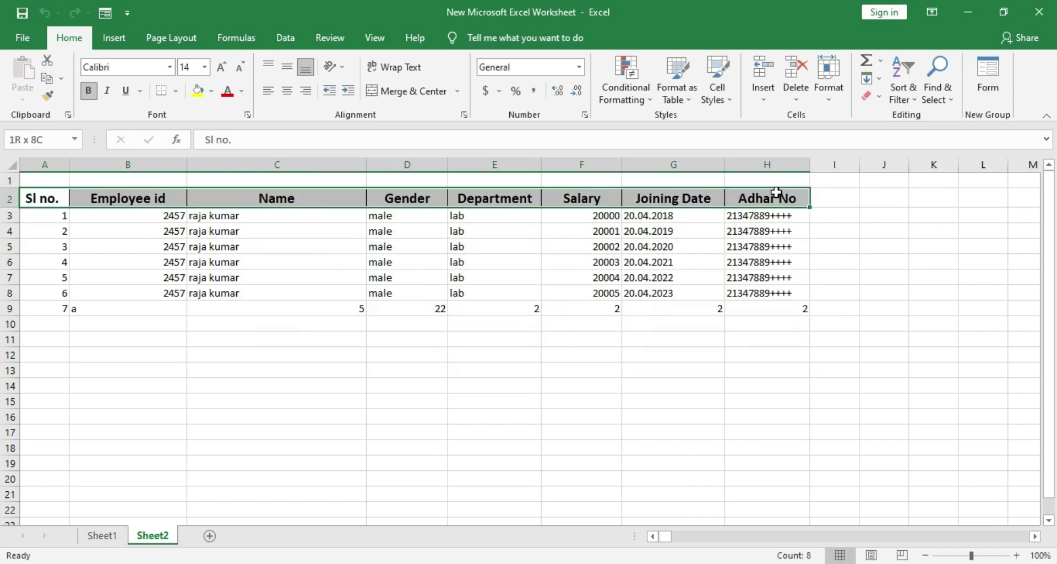
{"action": "left_click", "coordinate": [990, 75]}
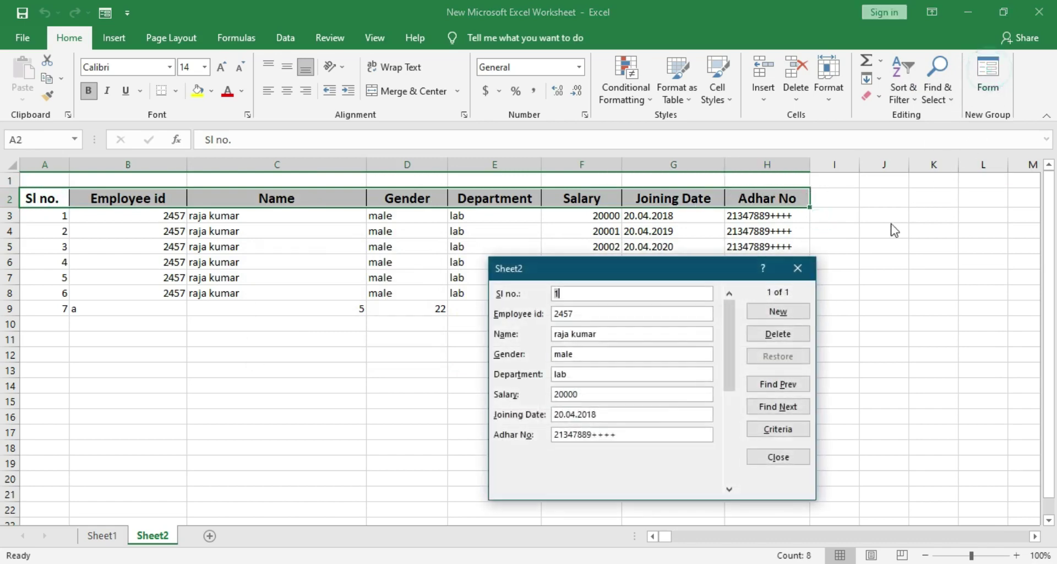
{"action": "left_click", "coordinate": [805, 268]}
{"action": "left_click", "coordinate": [52, 307]}
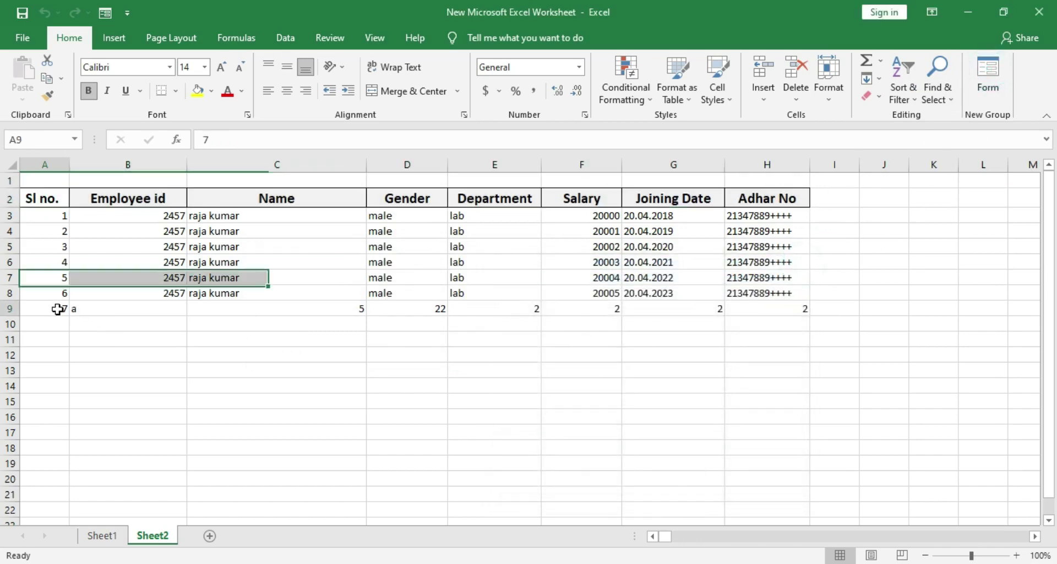
{"action": "left_click", "coordinate": [134, 319]}
{"action": "left_click", "coordinate": [153, 312]}
{"action": "left_click", "coordinate": [272, 309]}
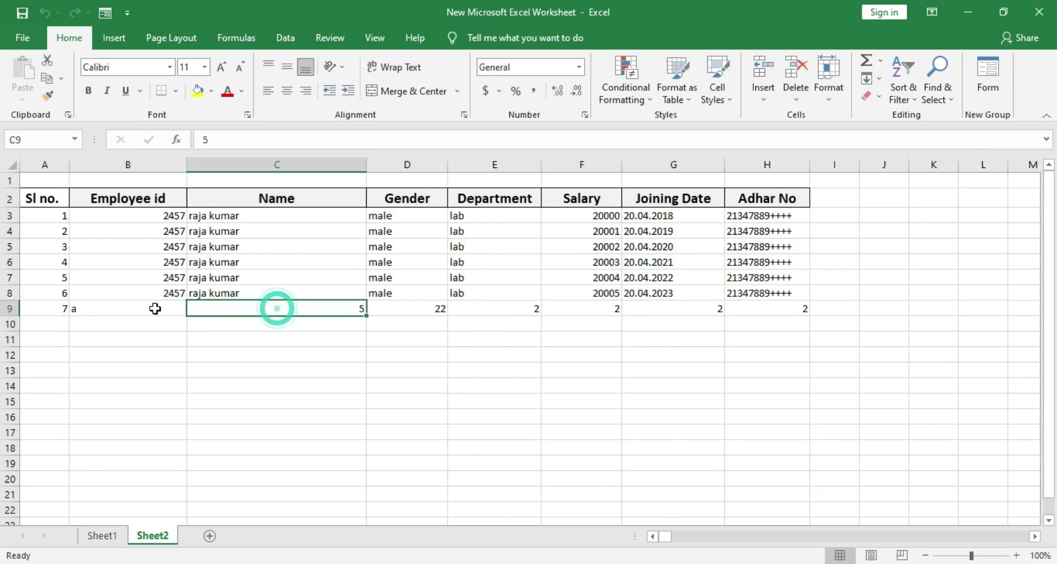
{"action": "left_click", "coordinate": [11, 308]}
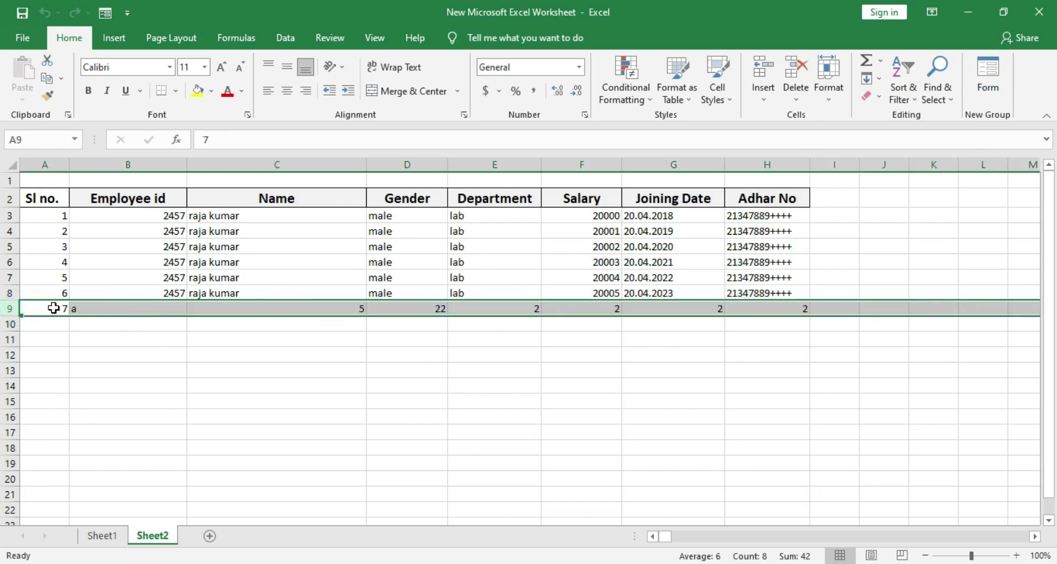
{"action": "left_click", "coordinate": [102, 308]}
{"action": "left_click", "coordinate": [987, 83]}
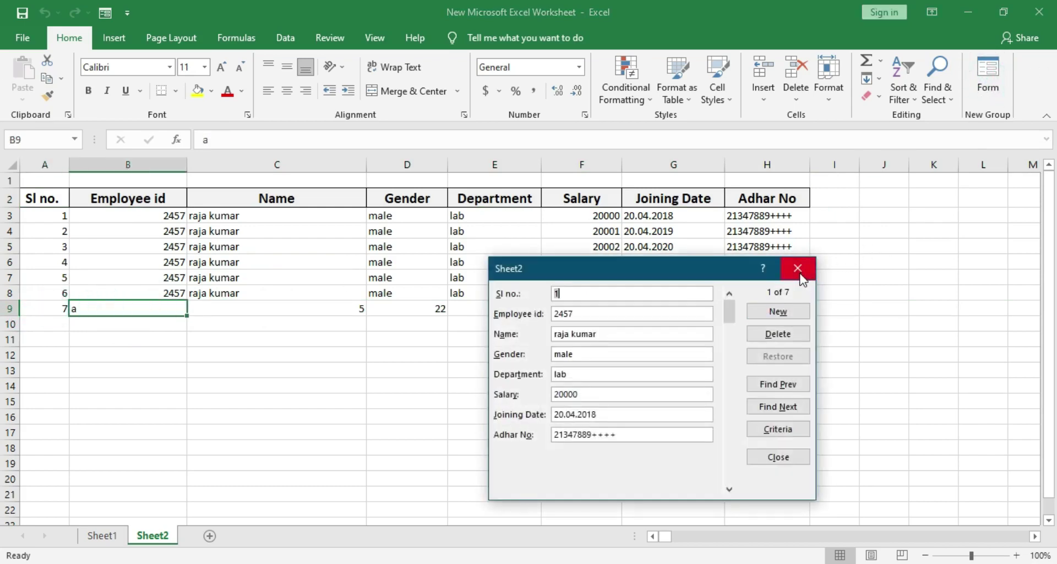
{"action": "left_click", "coordinate": [777, 311]}
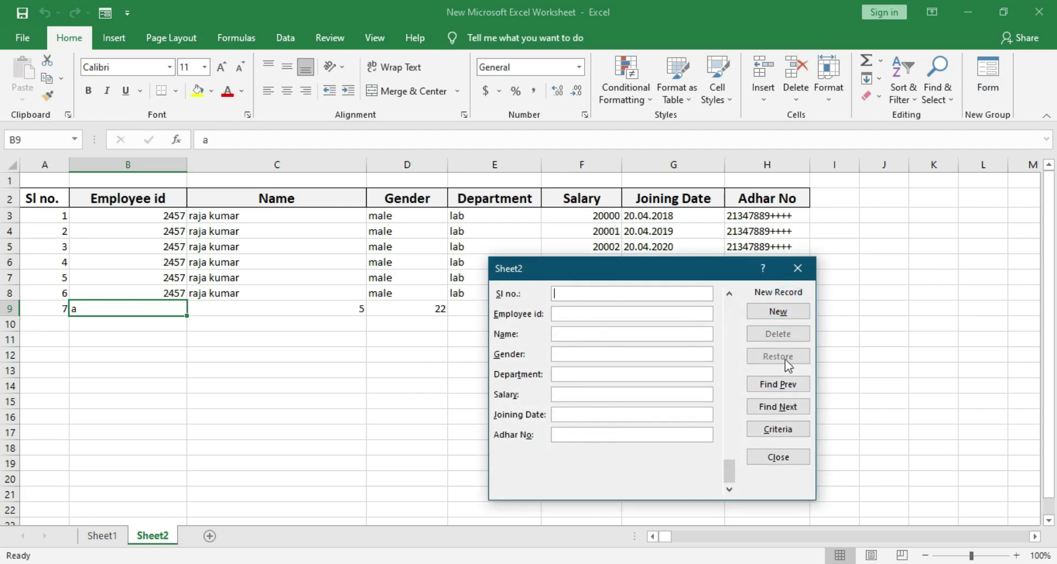
{"action": "left_click", "coordinate": [778, 388]}
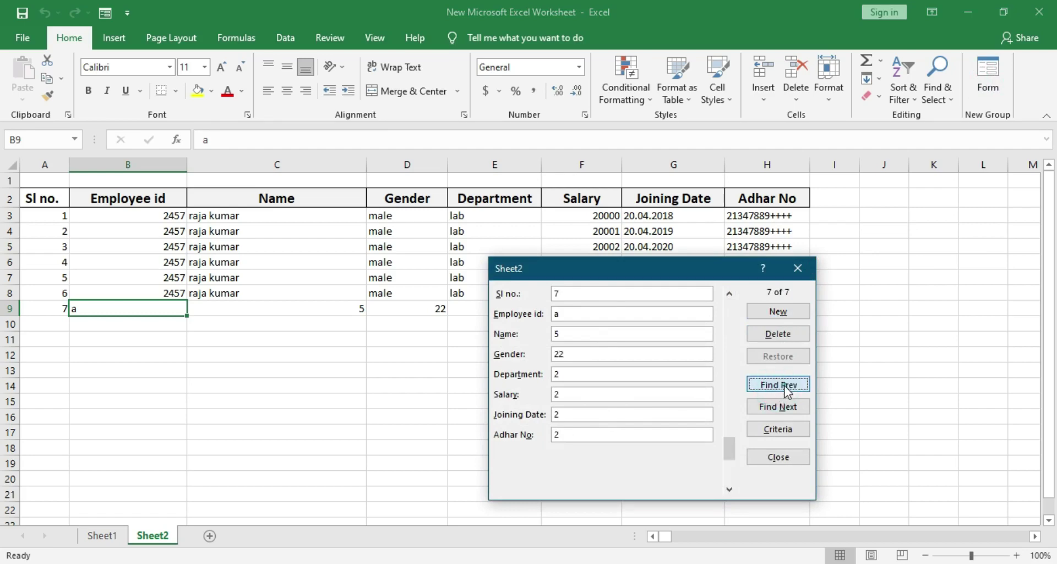
{"action": "left_click", "coordinate": [786, 386]}
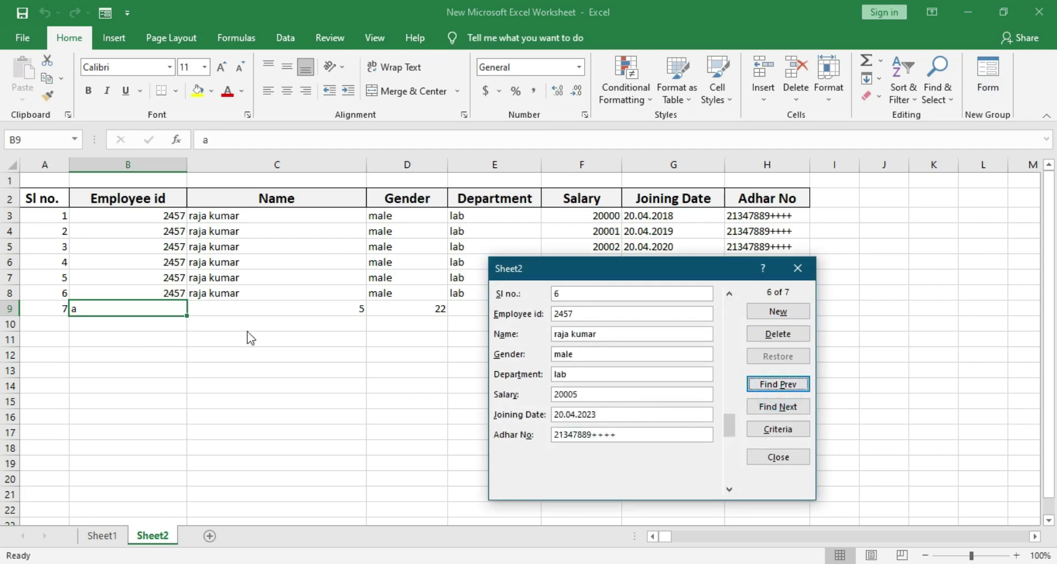
{"action": "left_click", "coordinate": [768, 390]}
{"action": "left_click", "coordinate": [775, 385]}
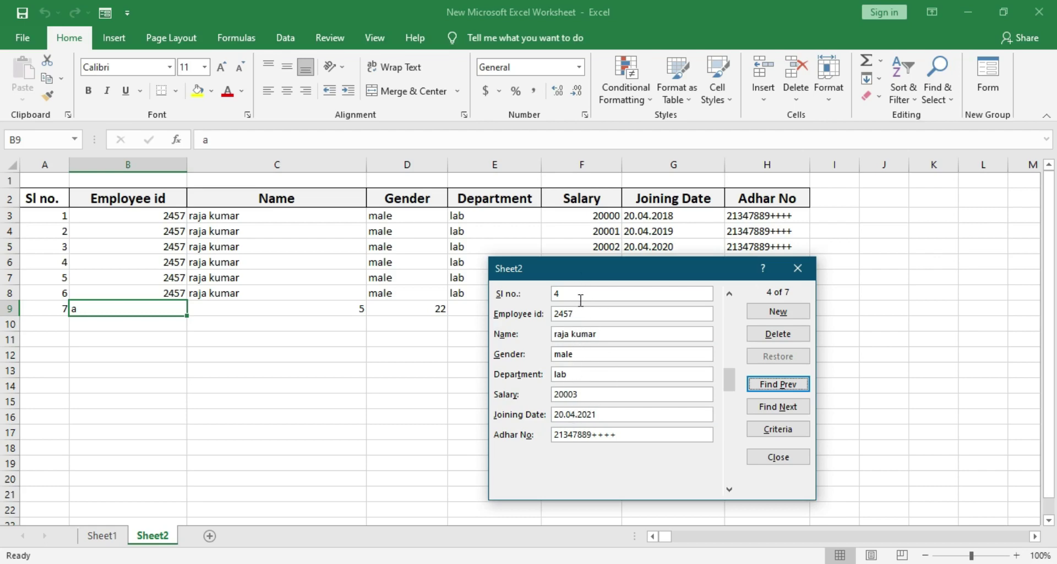
{"action": "left_click", "coordinate": [798, 407]}
{"action": "left_click", "coordinate": [798, 407]}
{"action": "left_click", "coordinate": [798, 407]}
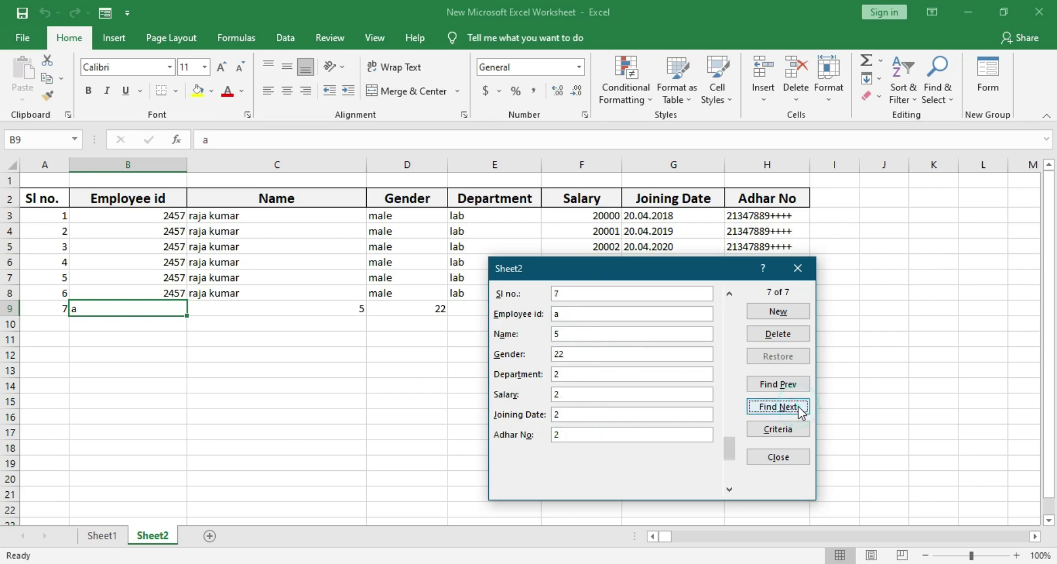
{"action": "left_click", "coordinate": [798, 408]}
{"action": "left_click", "coordinate": [793, 428]}
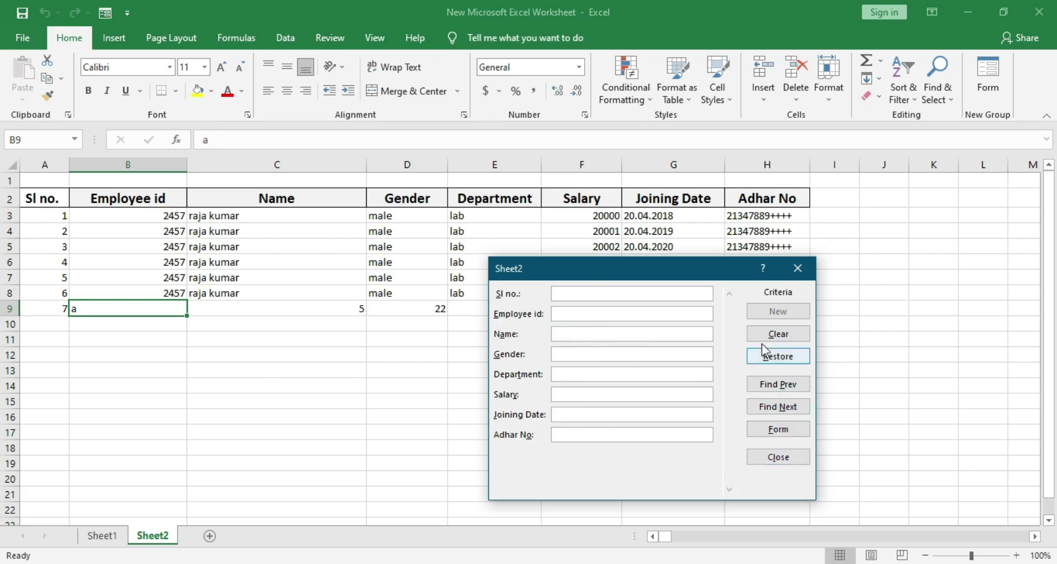
{"action": "left_click", "coordinate": [799, 268]}
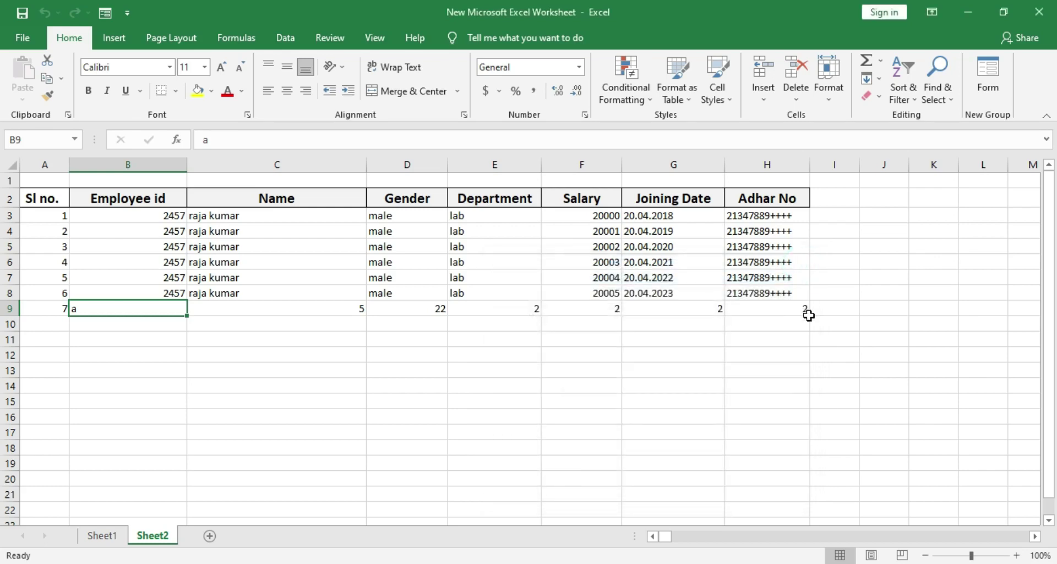
Select header cells A2:H2 and apply Sort & Filter > Filter to them.
{"action": "left_click_drag", "start_coordinate": [802, 197], "coordinate": [1029, 205]}
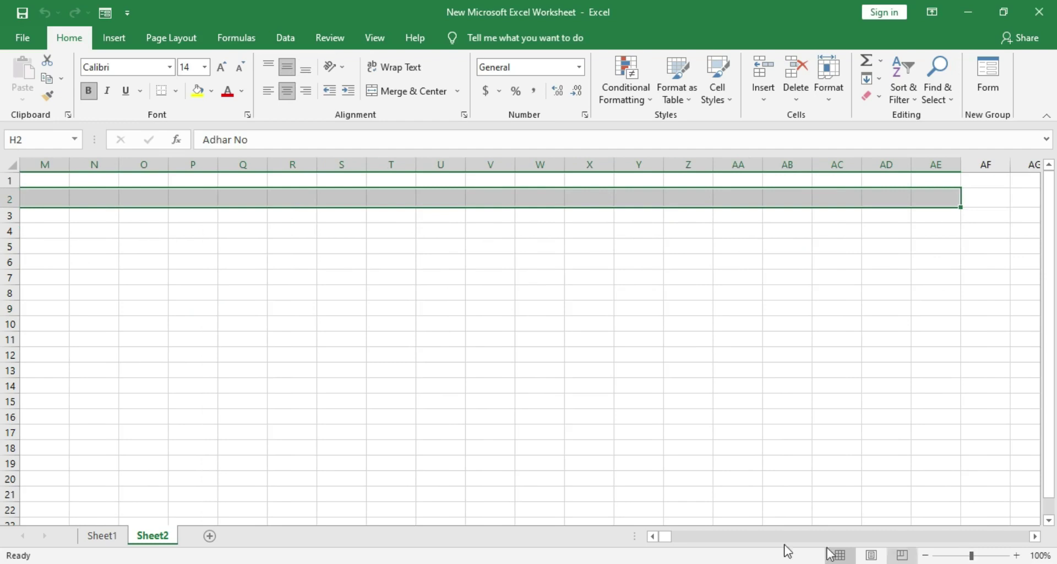
{"action": "left_click_drag", "start_coordinate": [665, 536], "coordinate": [655, 535]}
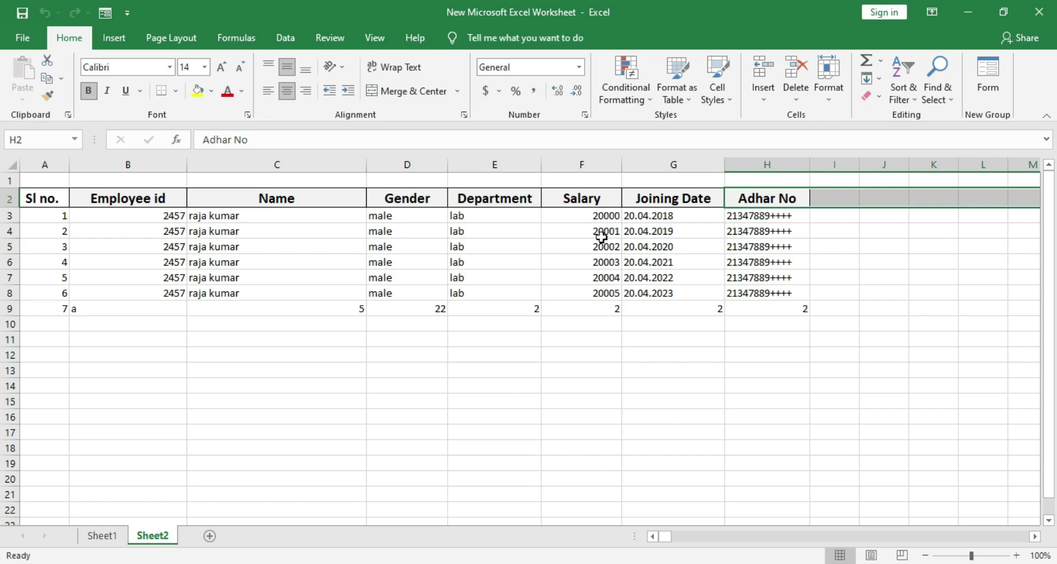
{"action": "left_click", "coordinate": [331, 352]}
{"action": "left_click_drag", "start_coordinate": [48, 203], "coordinate": [801, 201]}
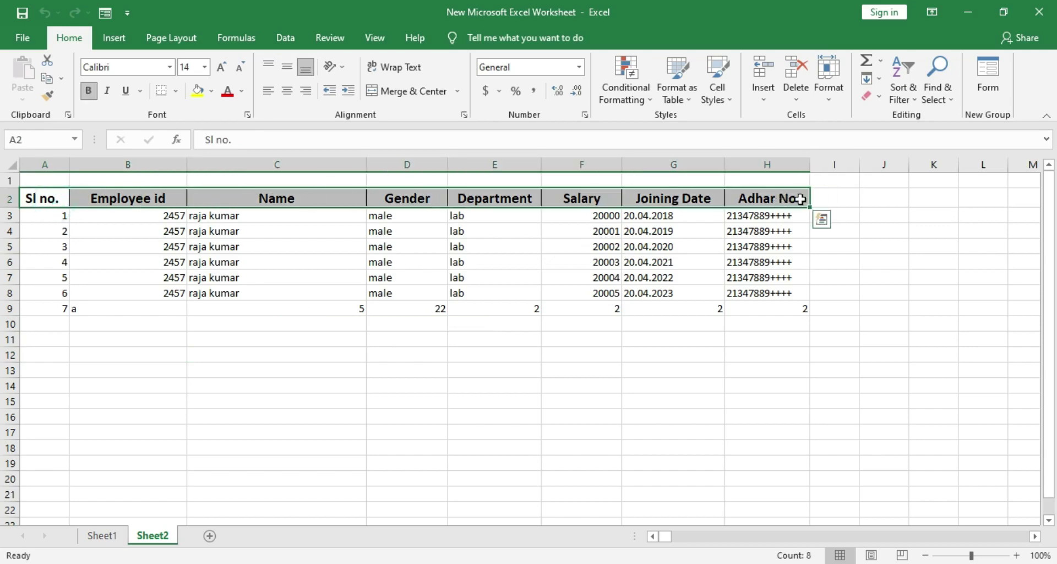
{"action": "left_click", "coordinate": [915, 101]}
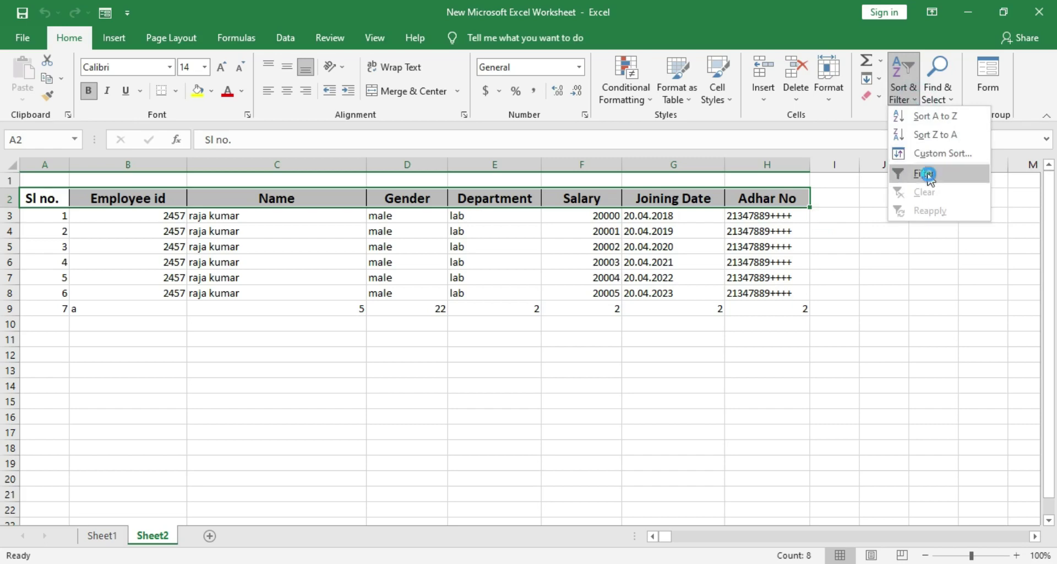
{"action": "left_click", "coordinate": [929, 173]}
Check the Department and Name filter lists, closing each without filtering.
{"action": "left_click", "coordinate": [592, 251]}
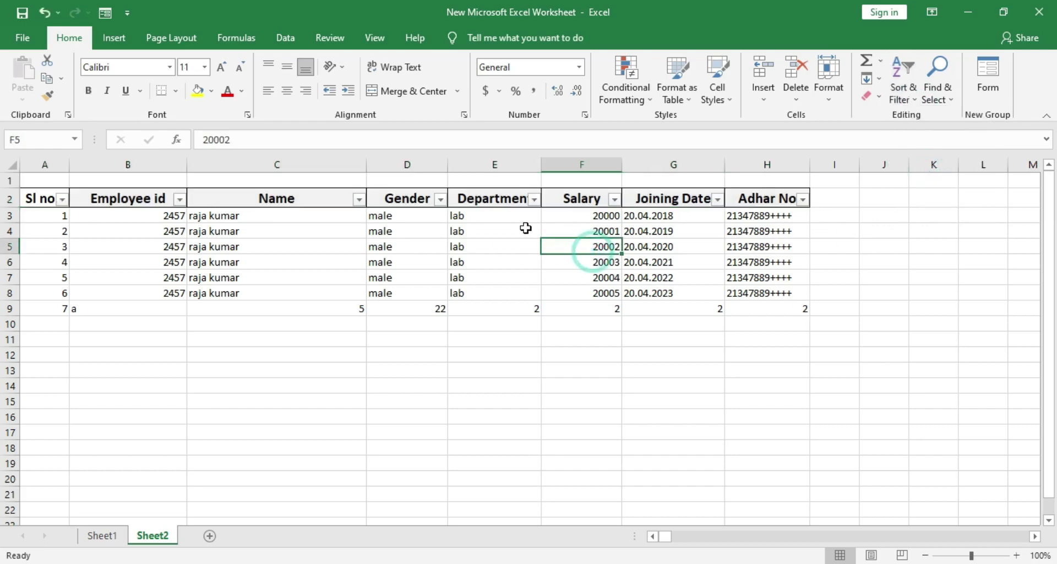
{"action": "left_click", "coordinate": [534, 198]}
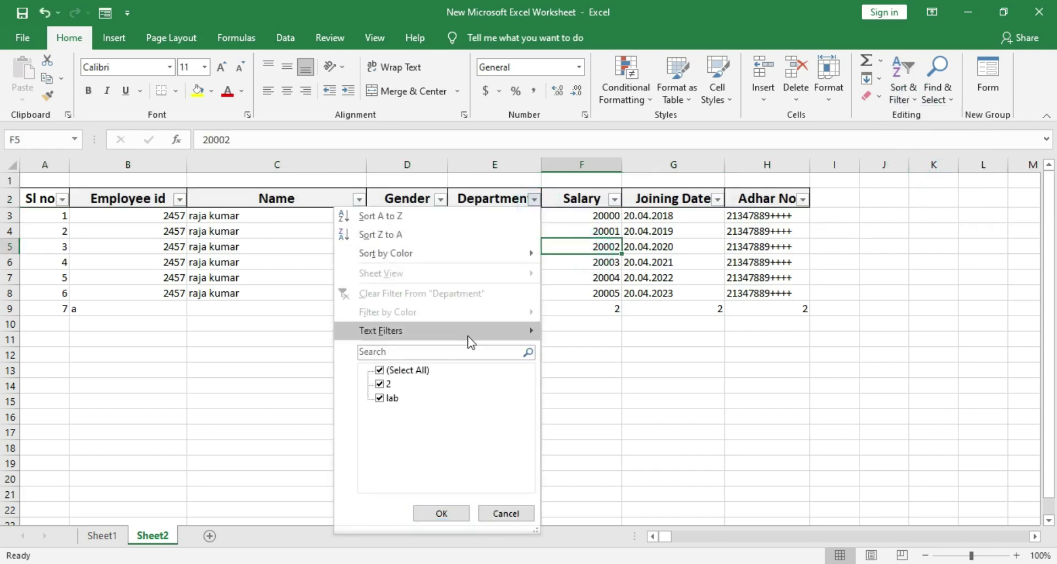
{"action": "left_click", "coordinate": [659, 387]}
{"action": "left_click", "coordinate": [359, 199]}
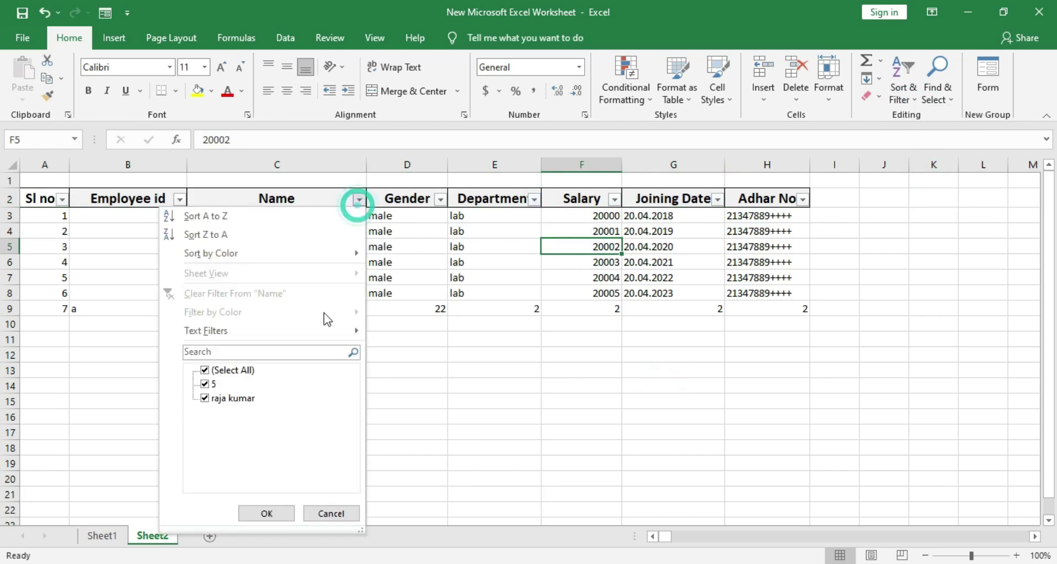
{"action": "left_click", "coordinate": [480, 397]}
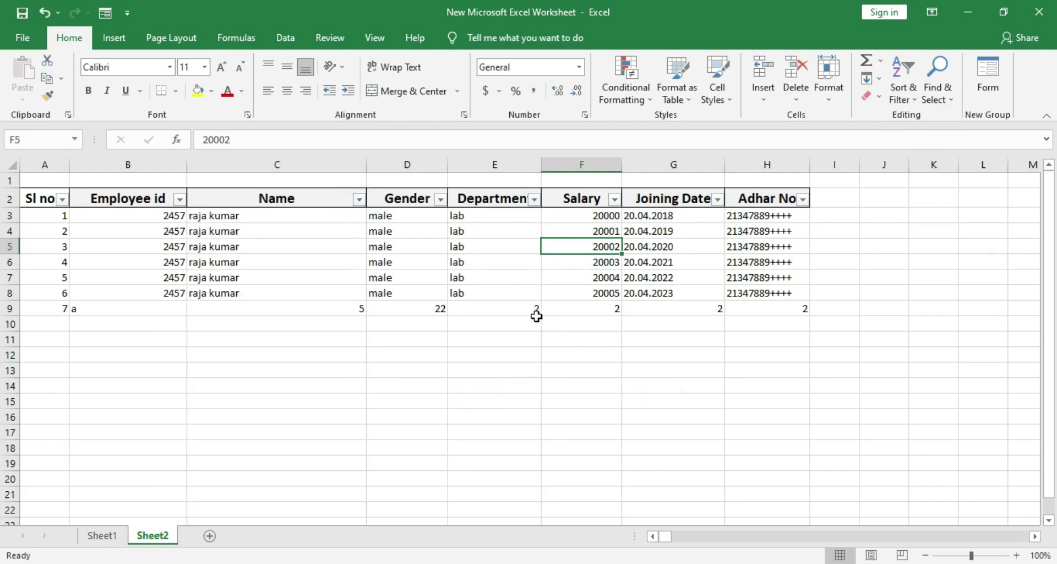